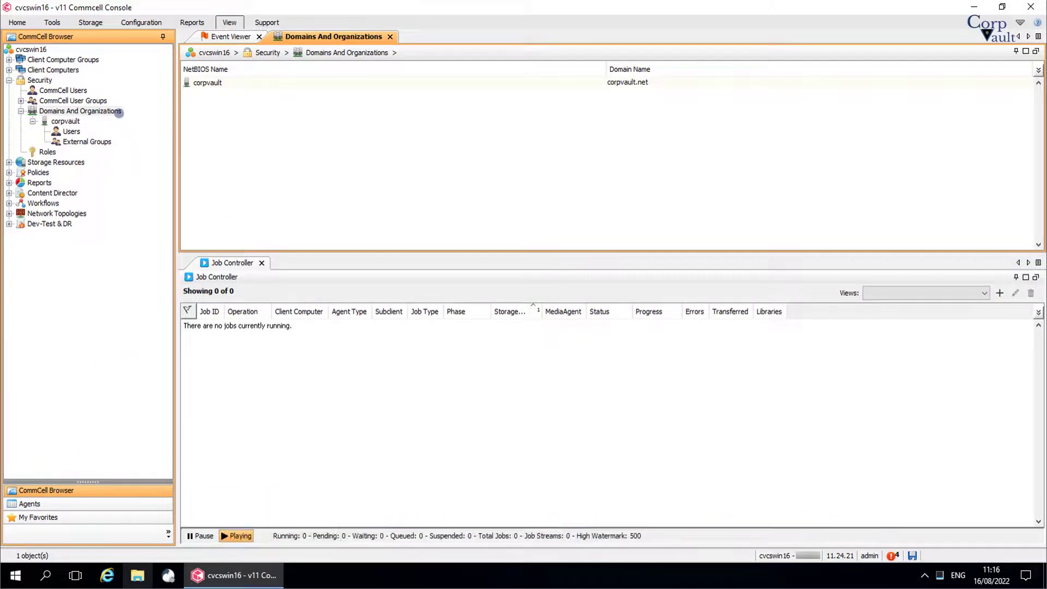
Step: Begin adding a Domino Directory Service domain controller under Domains And Organizations
right_click(119, 111)
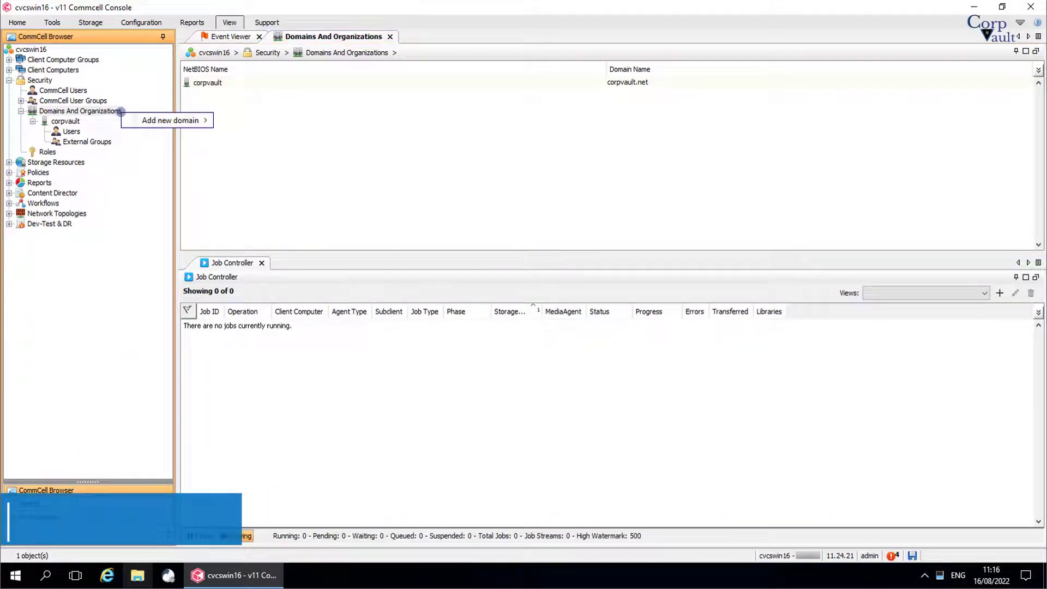
mouse_move(133, 121)
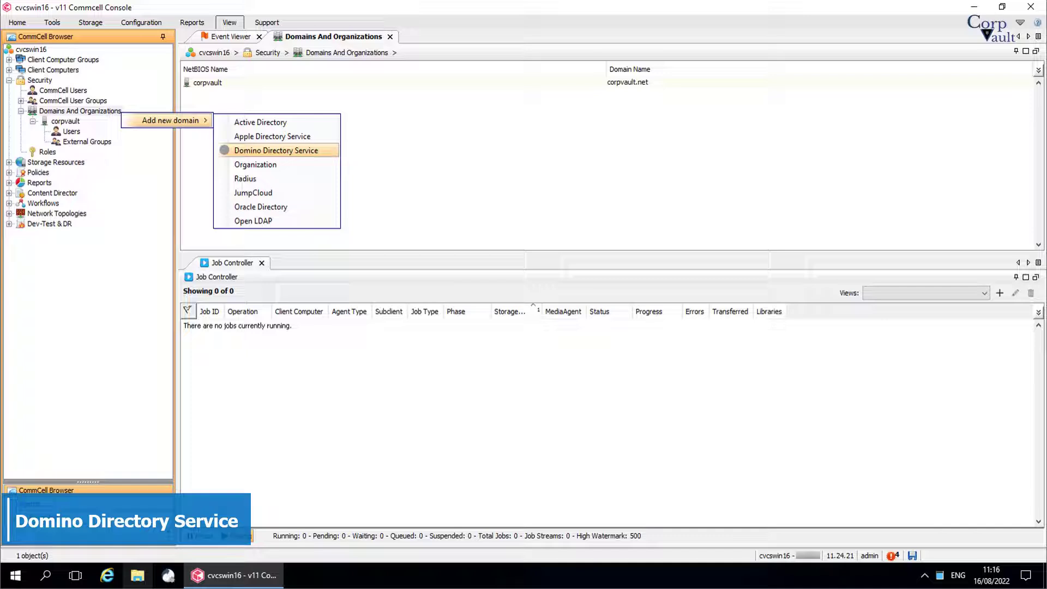
click(225, 150)
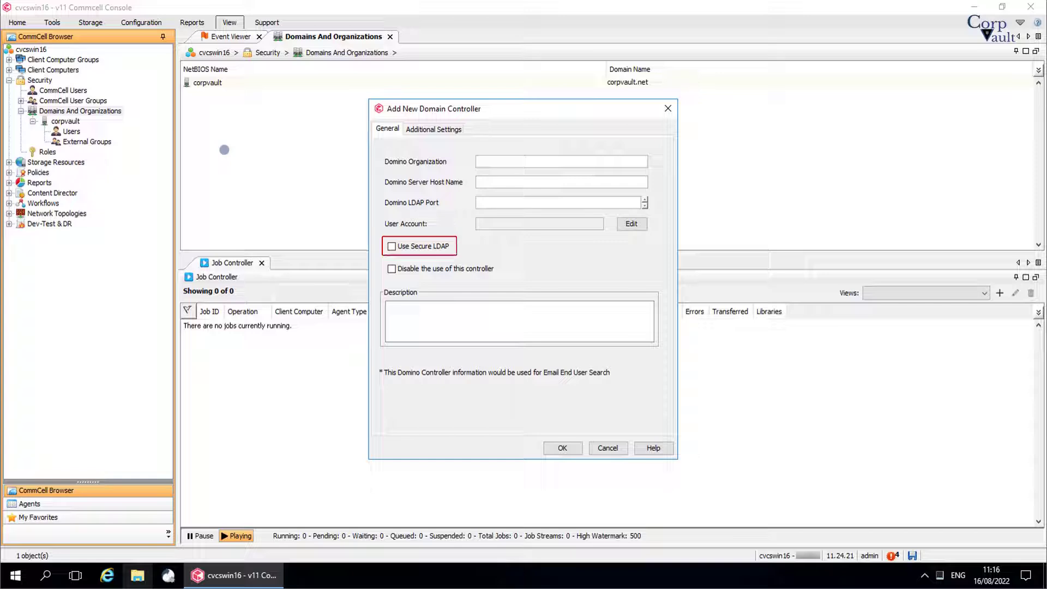
Step: Toggle Use Secure LDAP and Disable controller, view Additional Settings, then cancel the Domino form
click(405, 246)
click(405, 246)
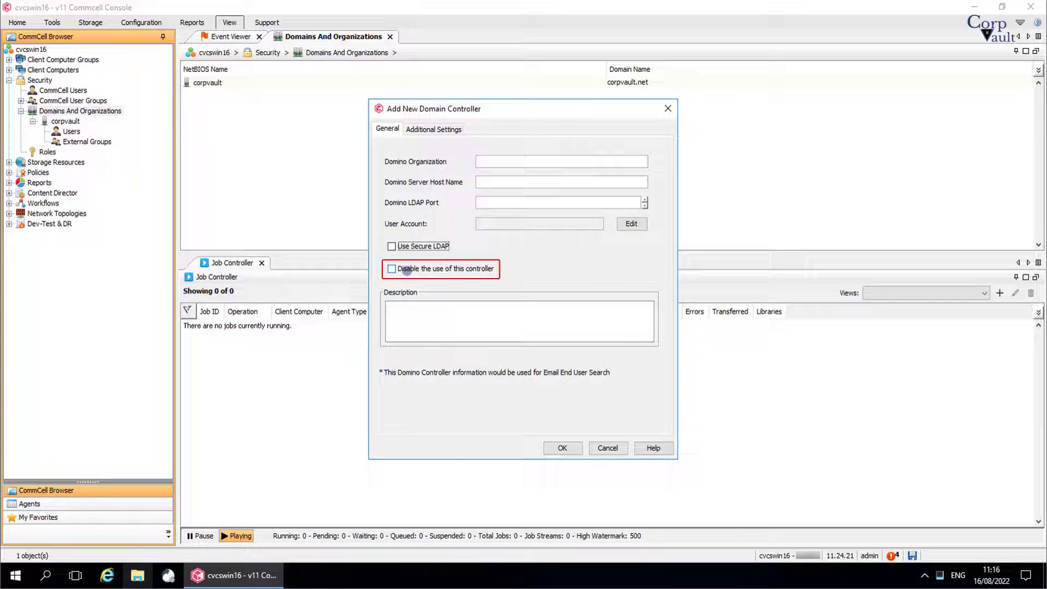
click(407, 270)
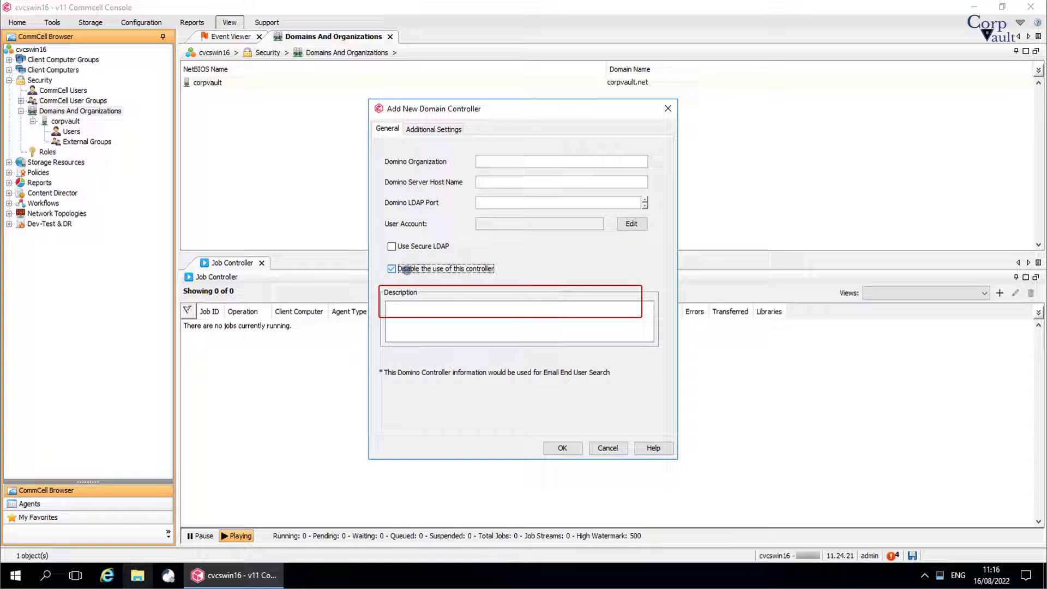
click(444, 130)
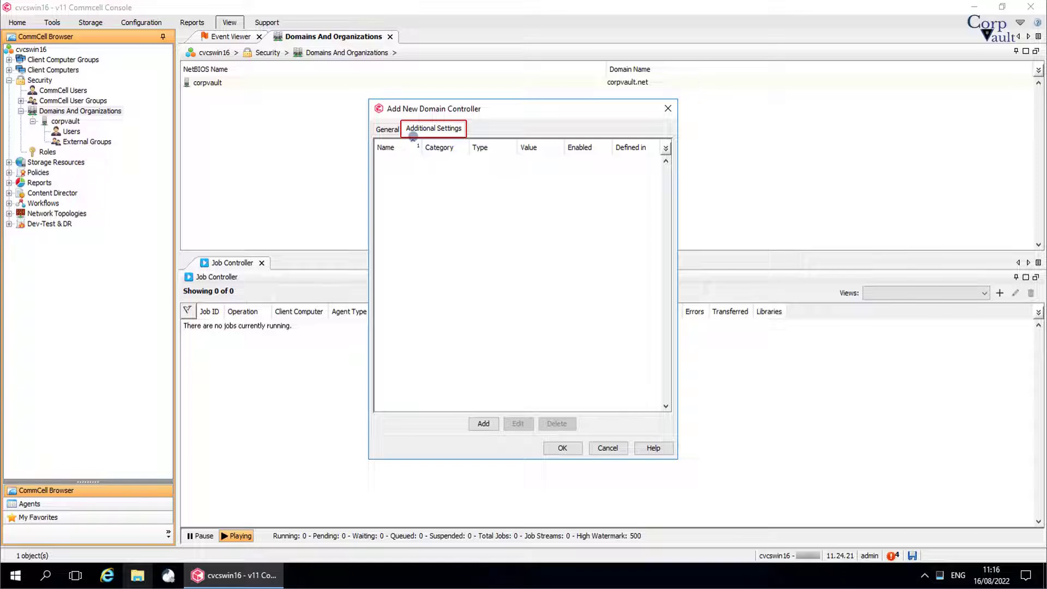
click(385, 129)
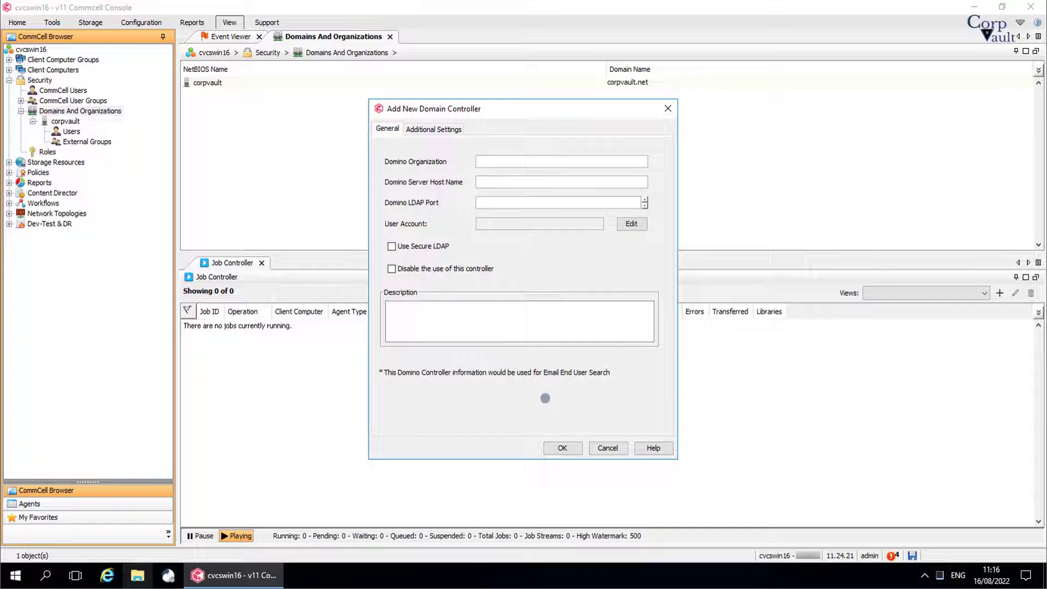
click(599, 447)
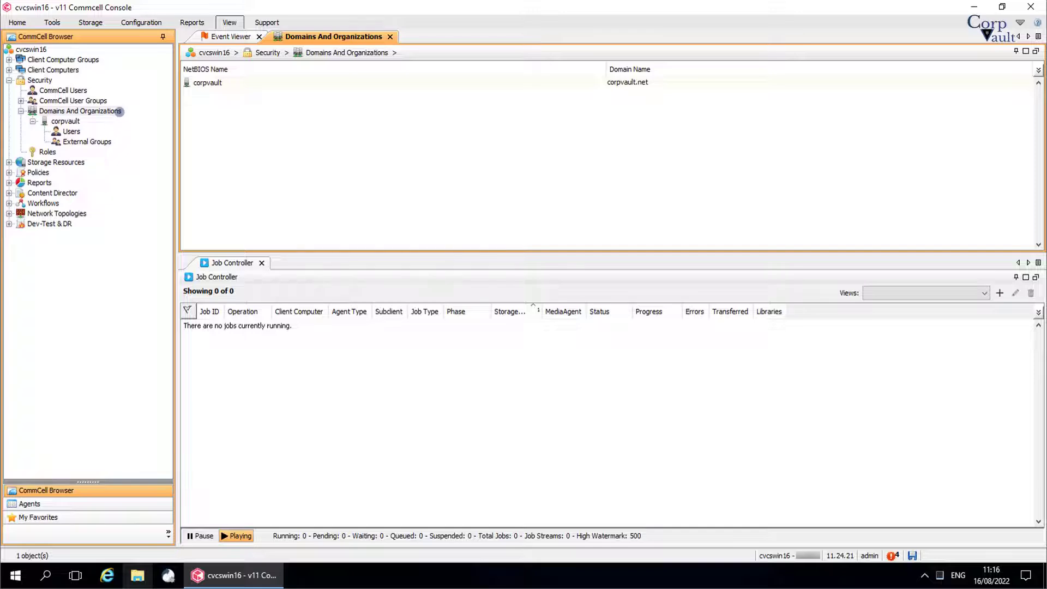
Step: Begin adding a new Organization under Domains And Organizations
right_click(119, 111)
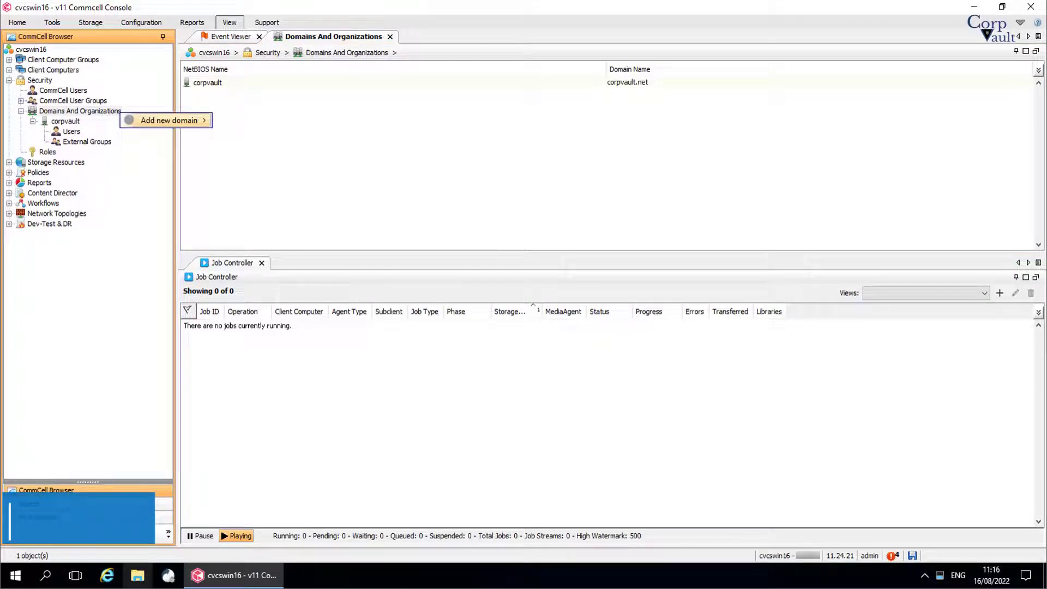
mouse_move(169, 120)
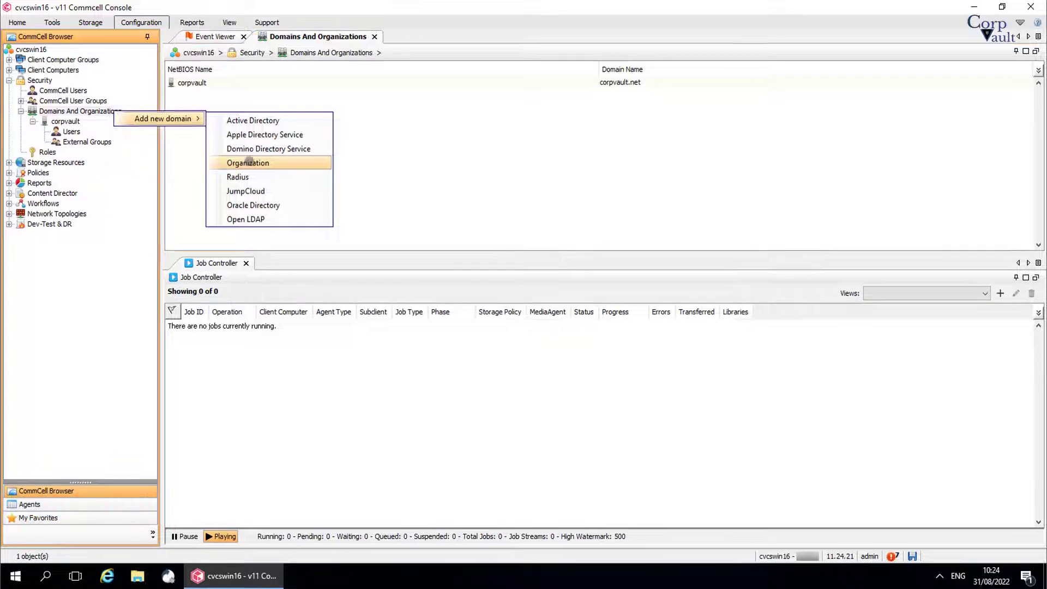
click(249, 163)
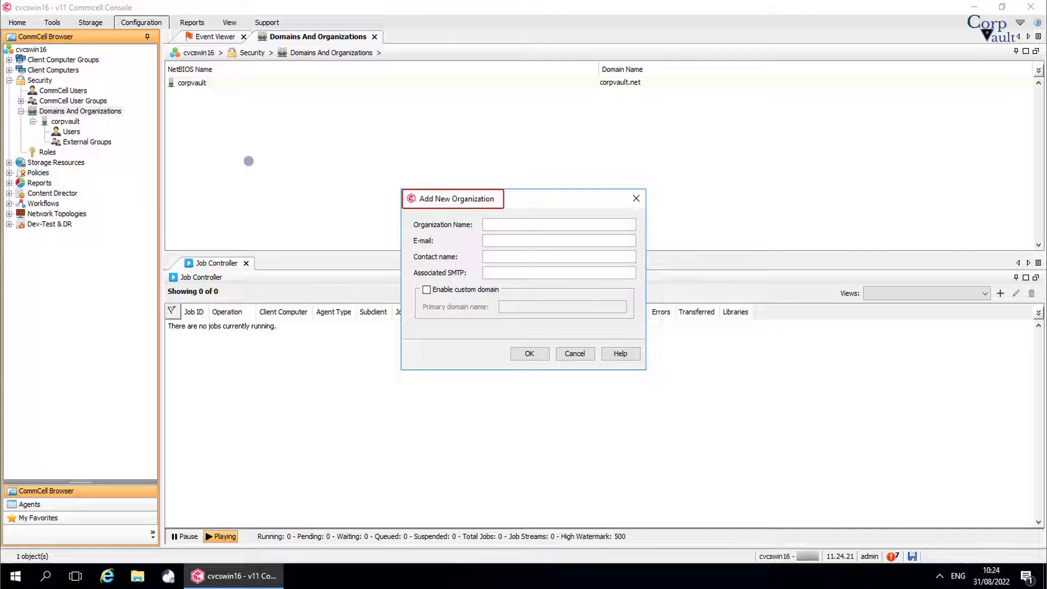
Step: Enter organization name Corpvault.net, the admin e-mail address and the contact name
click(491, 225)
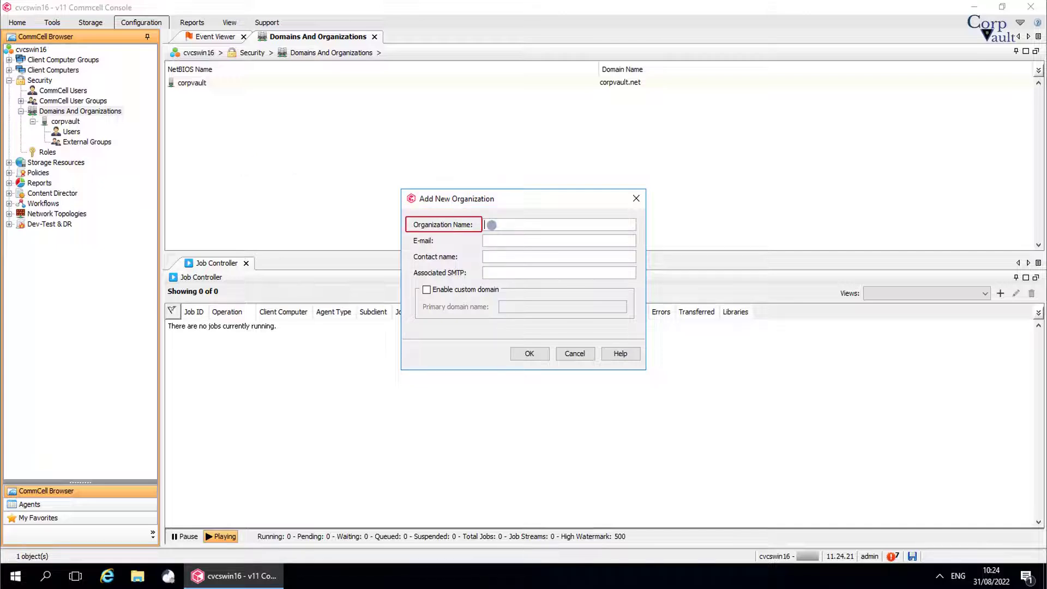
text(Corpvault.net)
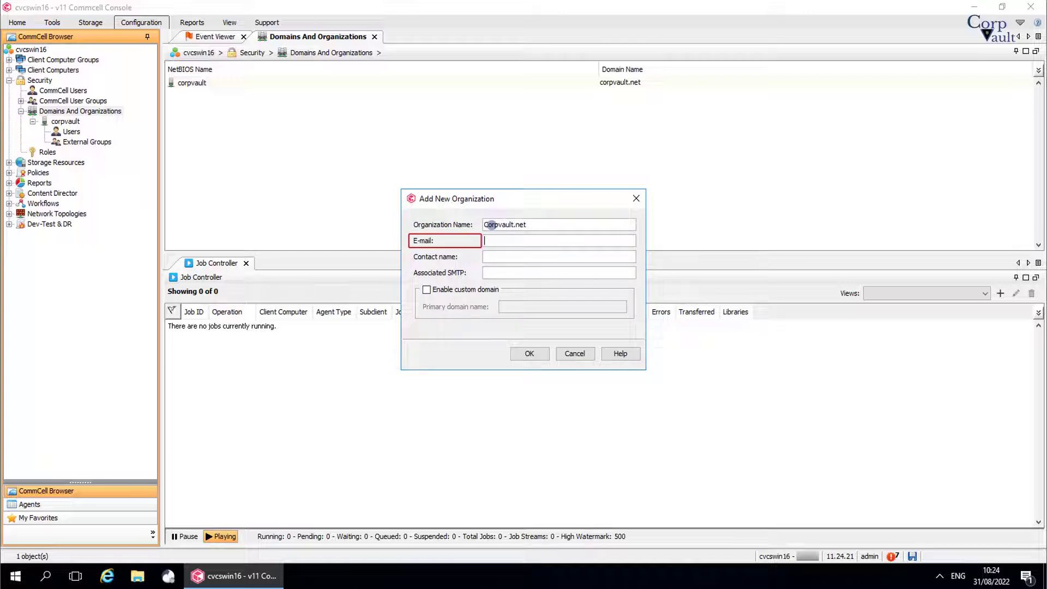
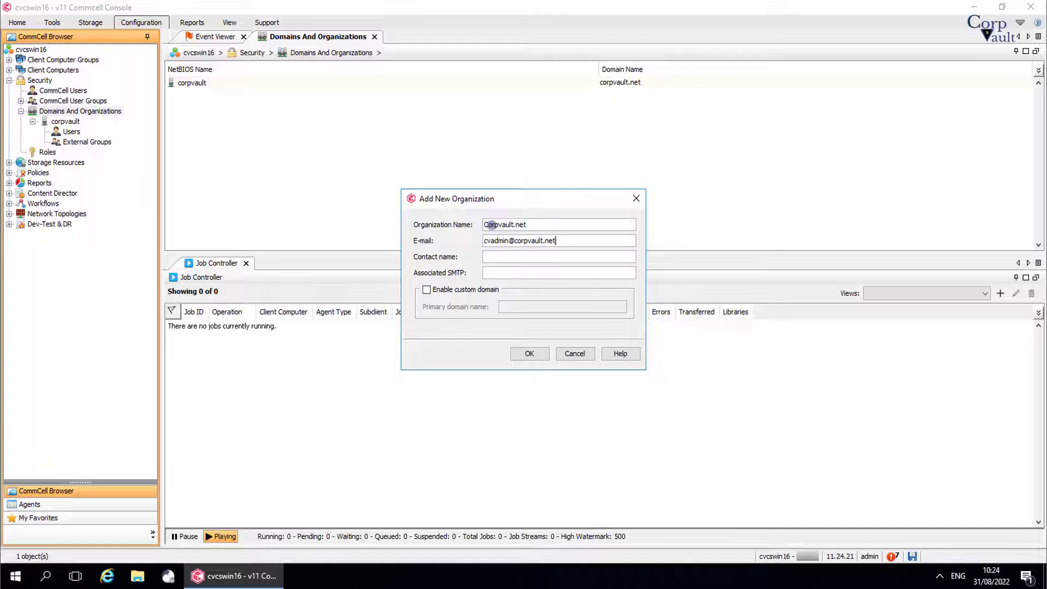
key(Tab)
text(Commvault A)
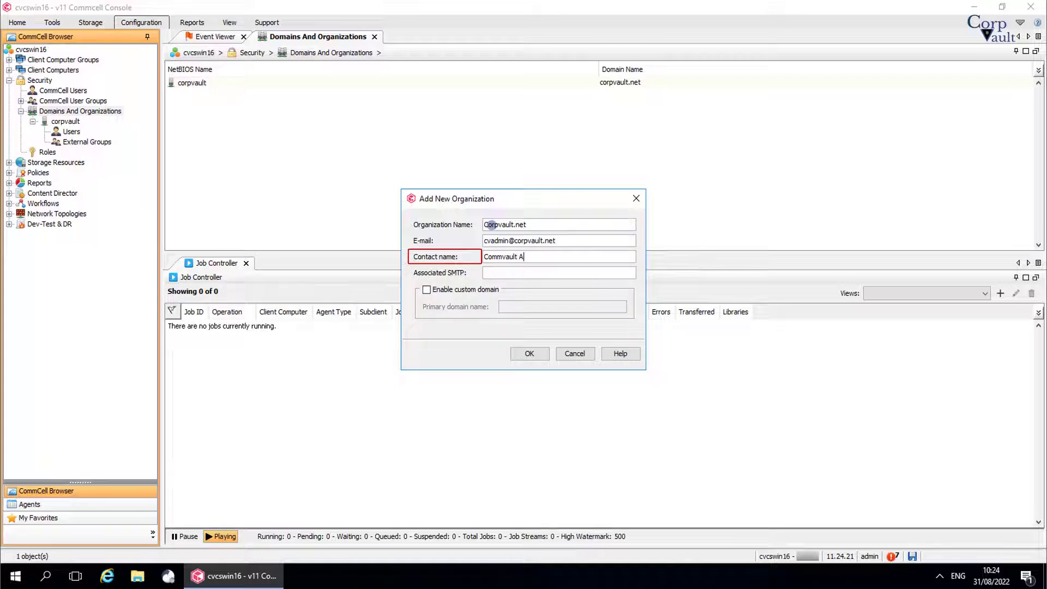
text(dmin)
Step: Set the associated SMTP to smtp001.corpvault.net and leave the custom domain disabled
click(521, 273)
text(s)
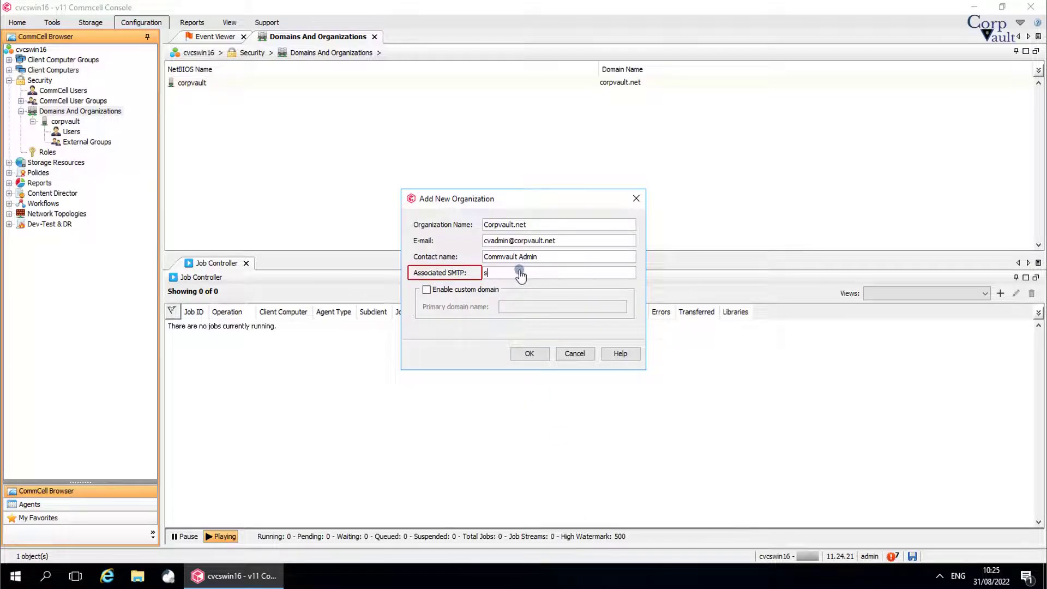
text(mtp001.c)
text(ommvault.)
text(net)
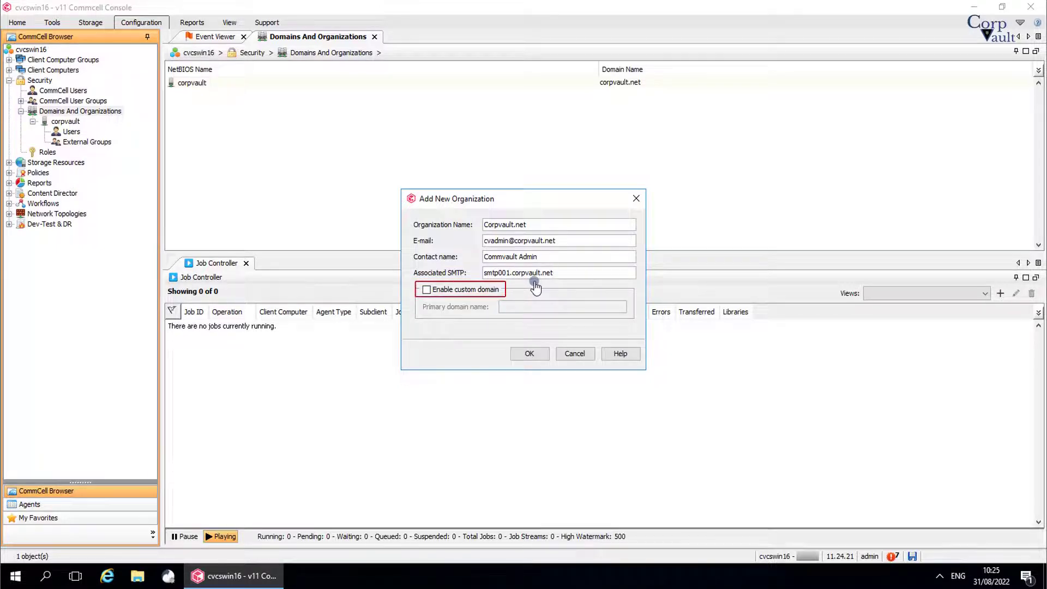
click(480, 294)
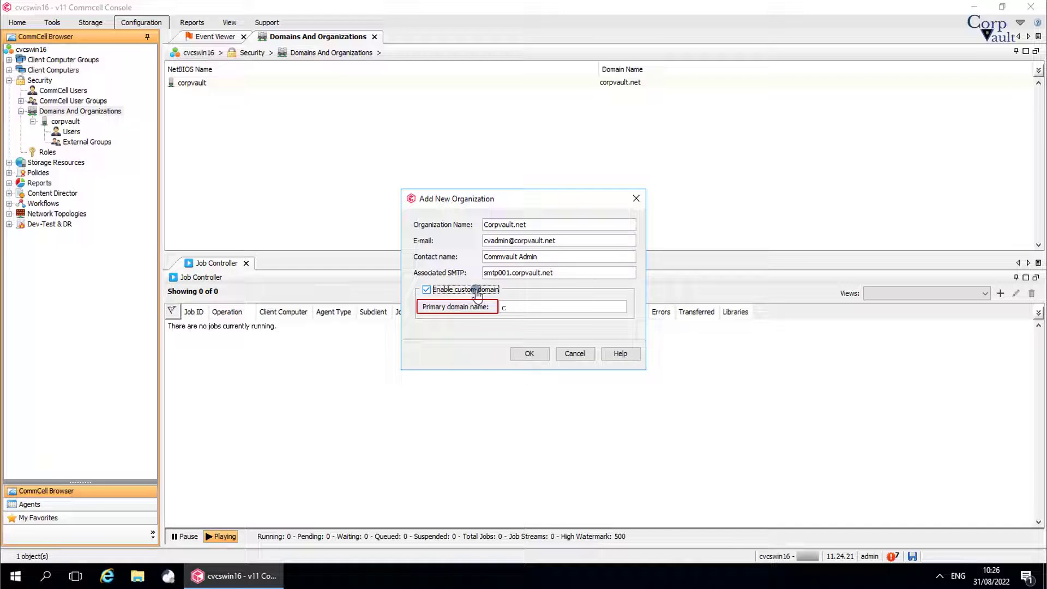
text(orpvault.net)
click(478, 295)
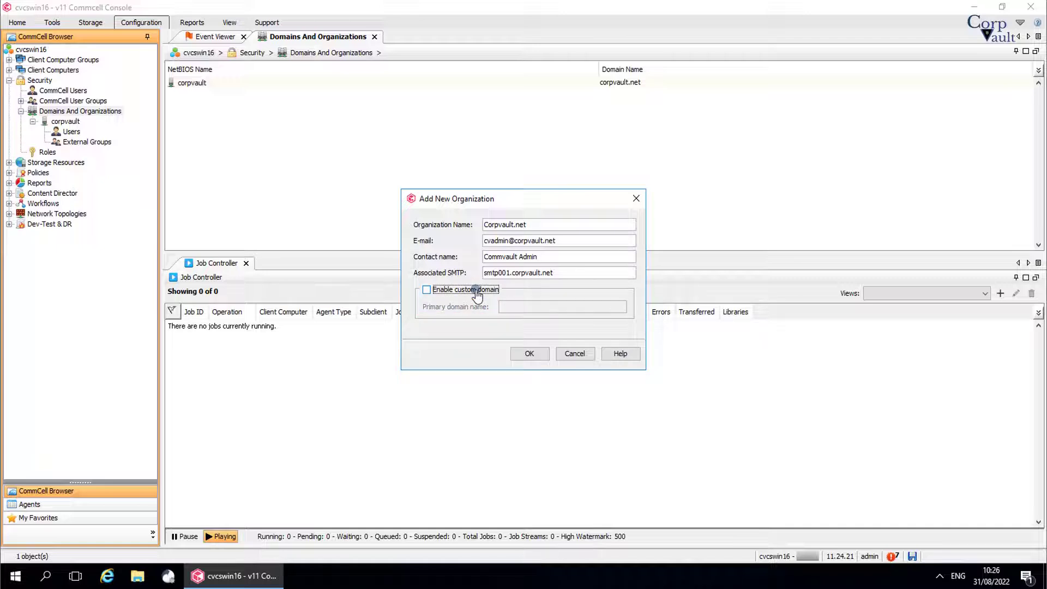
Step: After the duplicate-name error, rename the organization to CorpvaultOrg, create it, and open it
click(530, 354)
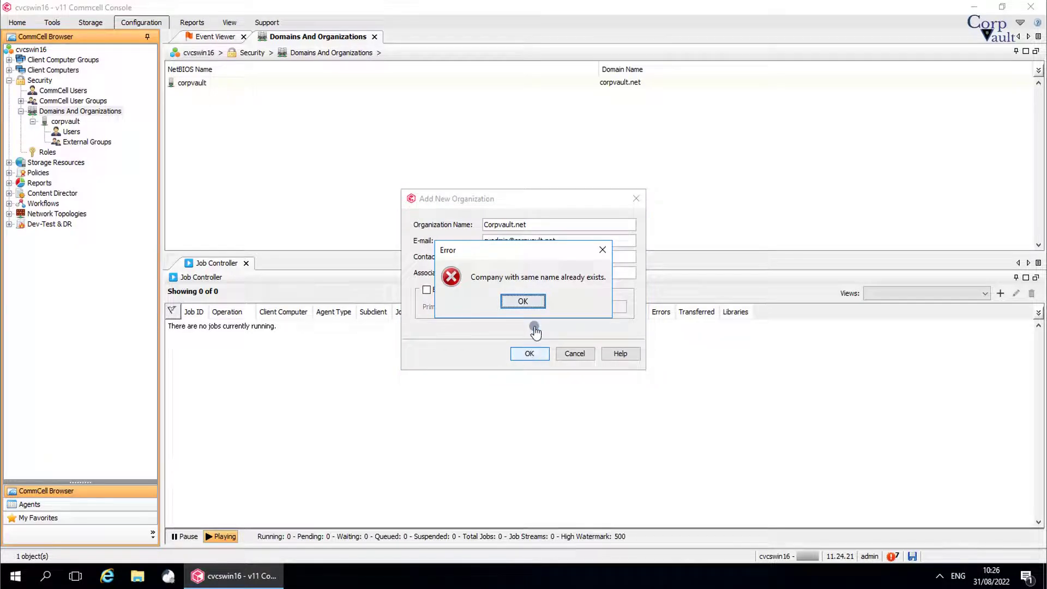
click(529, 304)
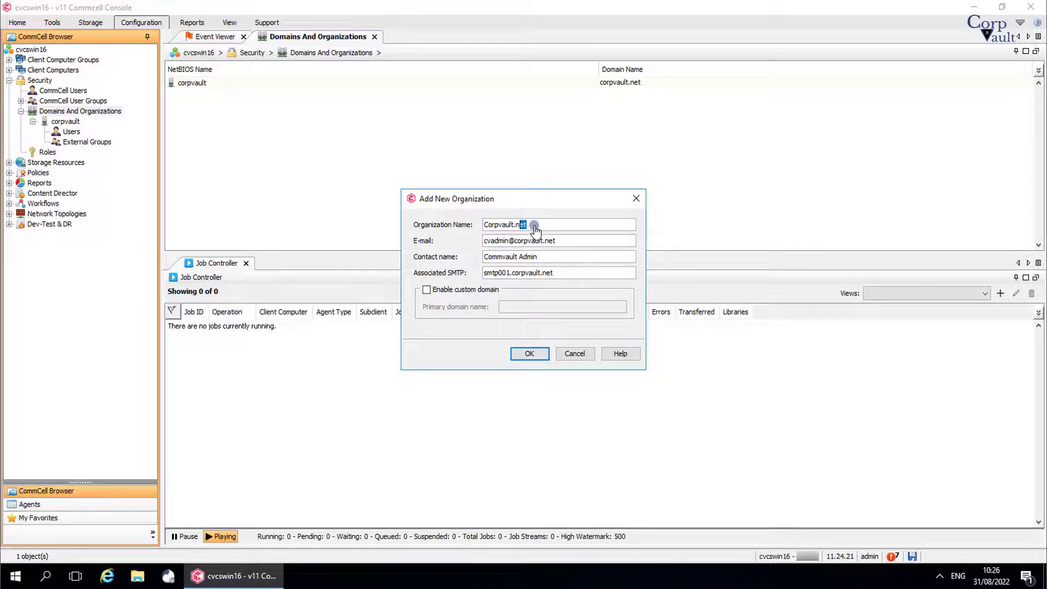
drag(535, 228, 520, 230)
key(BackSpace)
key(BackSpace)
key(BackSpace)
text(Org)
click(529, 355)
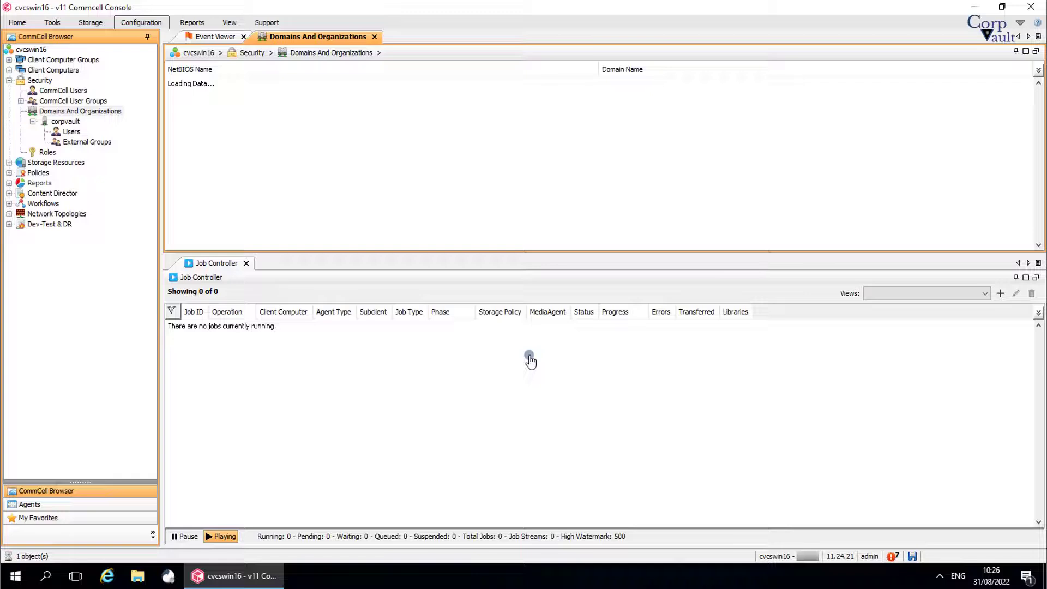
click(454, 95)
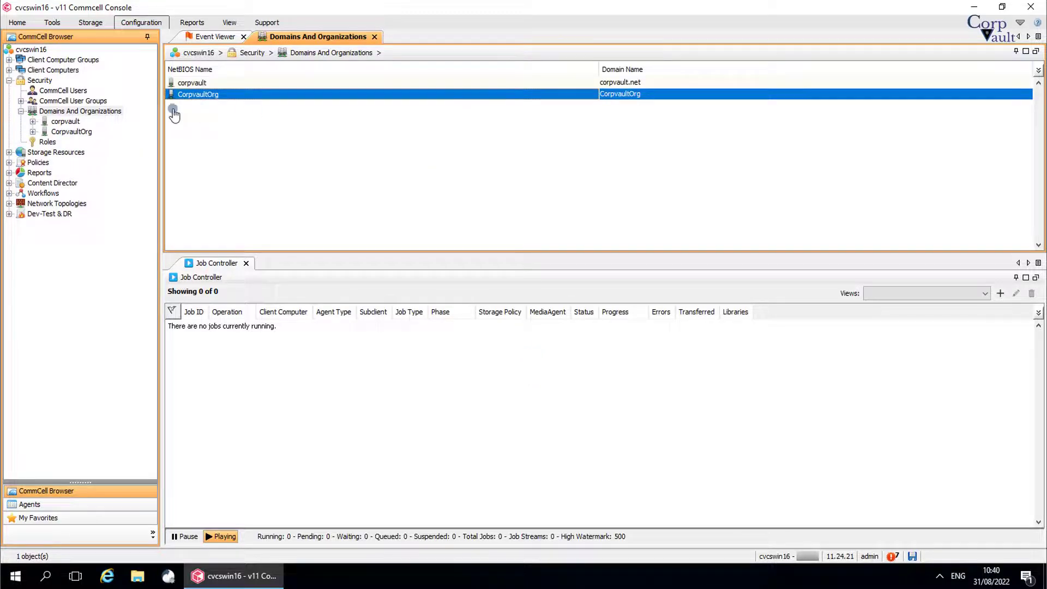
double_click(72, 132)
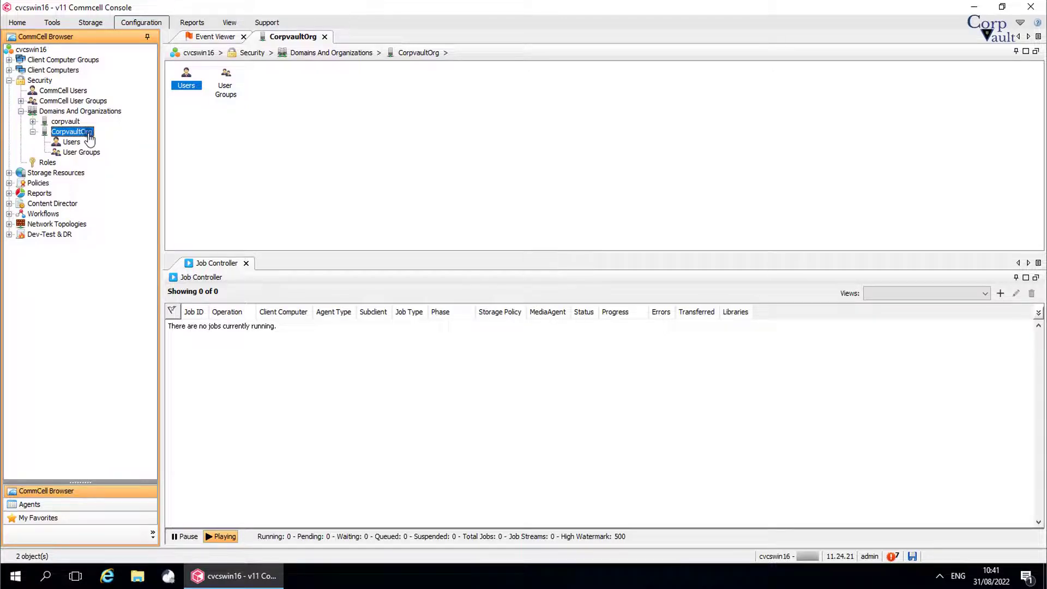
Step: Deactivate CorpvaultOrg with only Disable Restore checked, keeping login and backup allowed
right_click(90, 138)
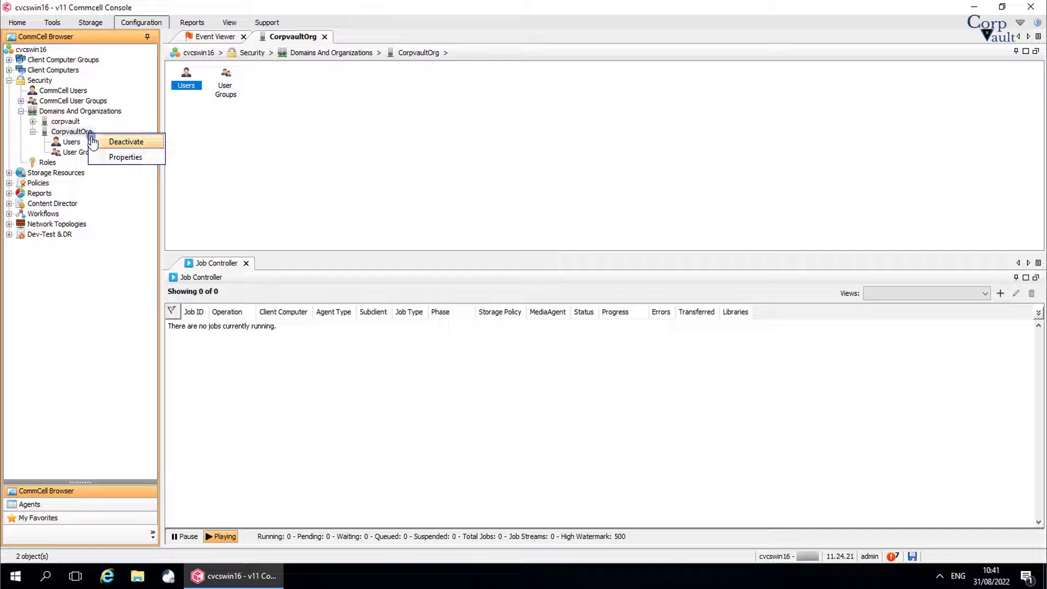
click(95, 143)
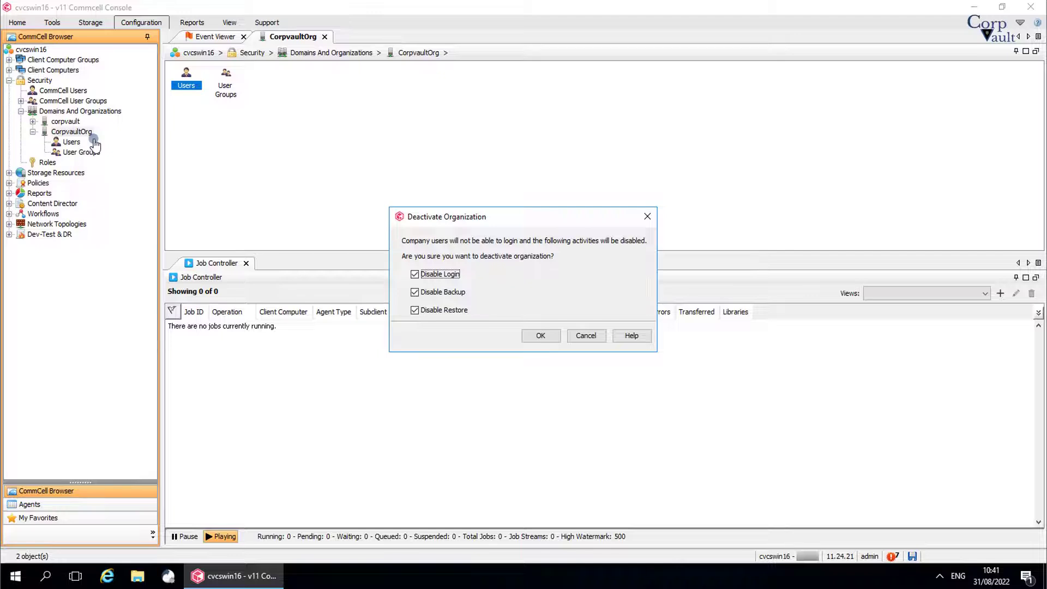
click(439, 275)
click(443, 293)
click(446, 314)
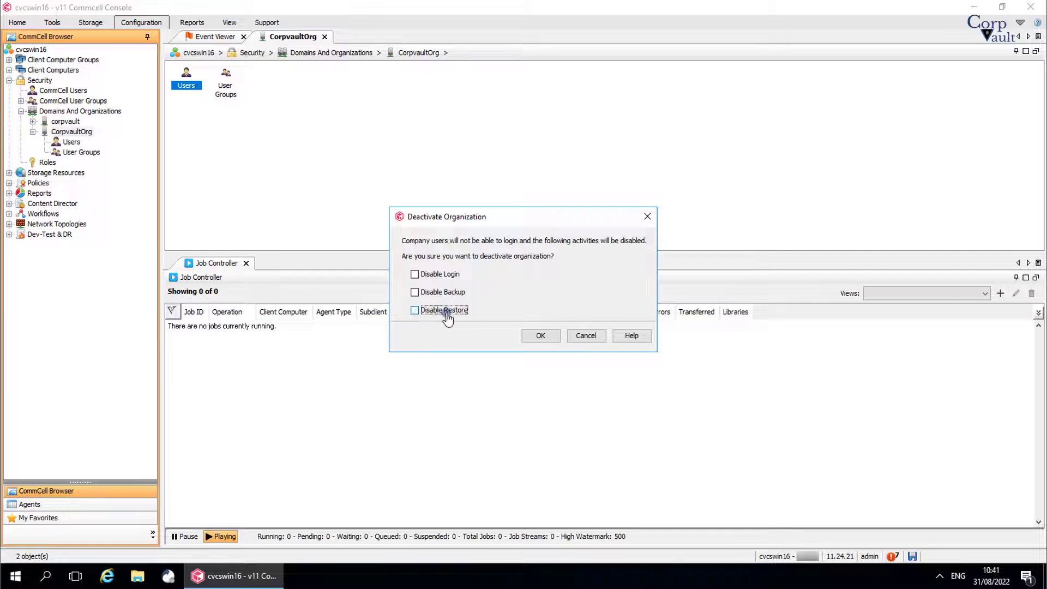
click(531, 340)
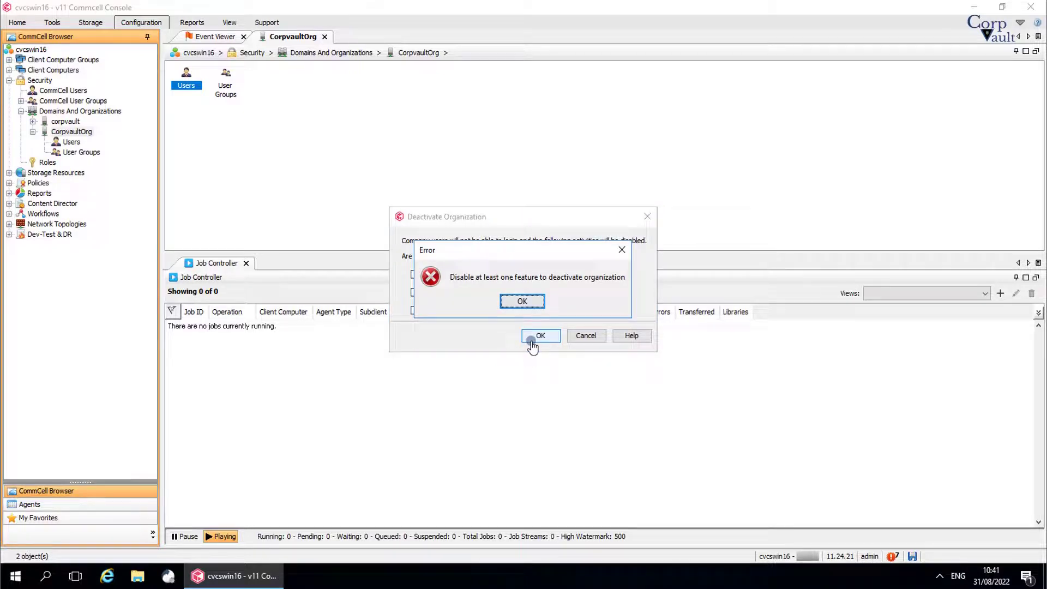
click(521, 301)
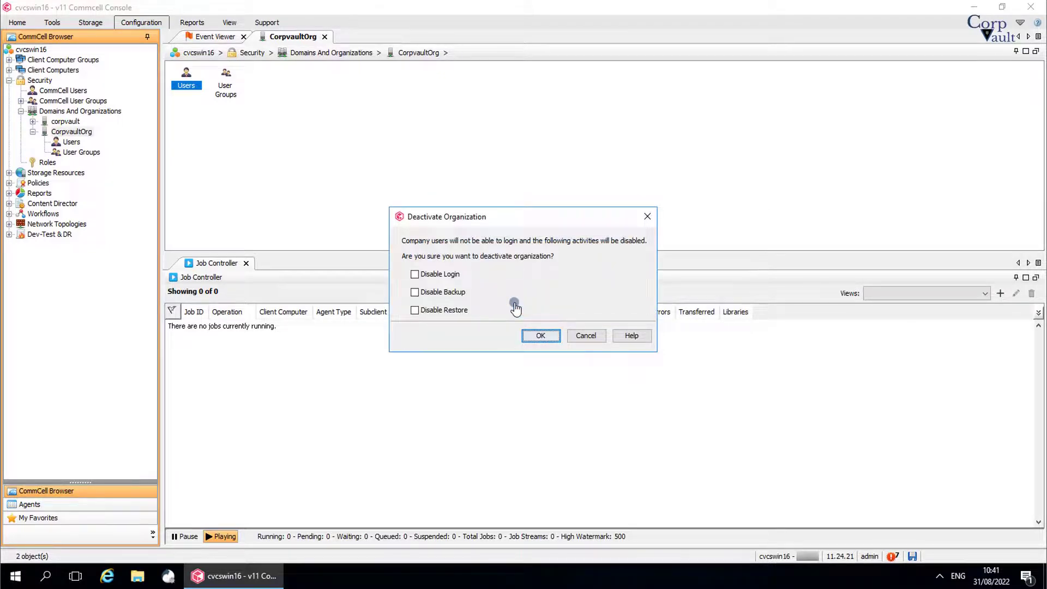
click(455, 312)
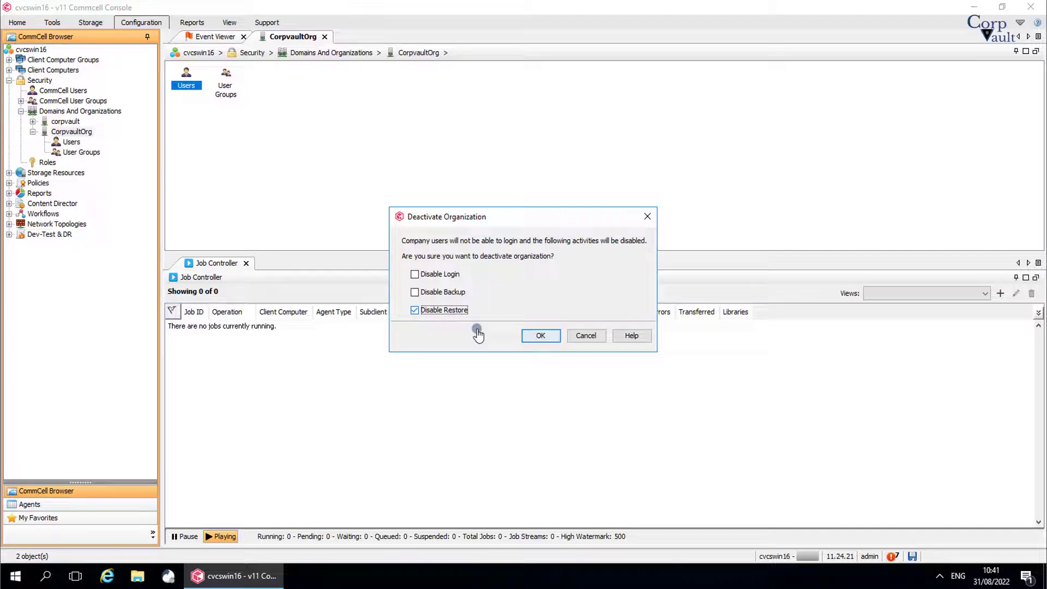
click(533, 338)
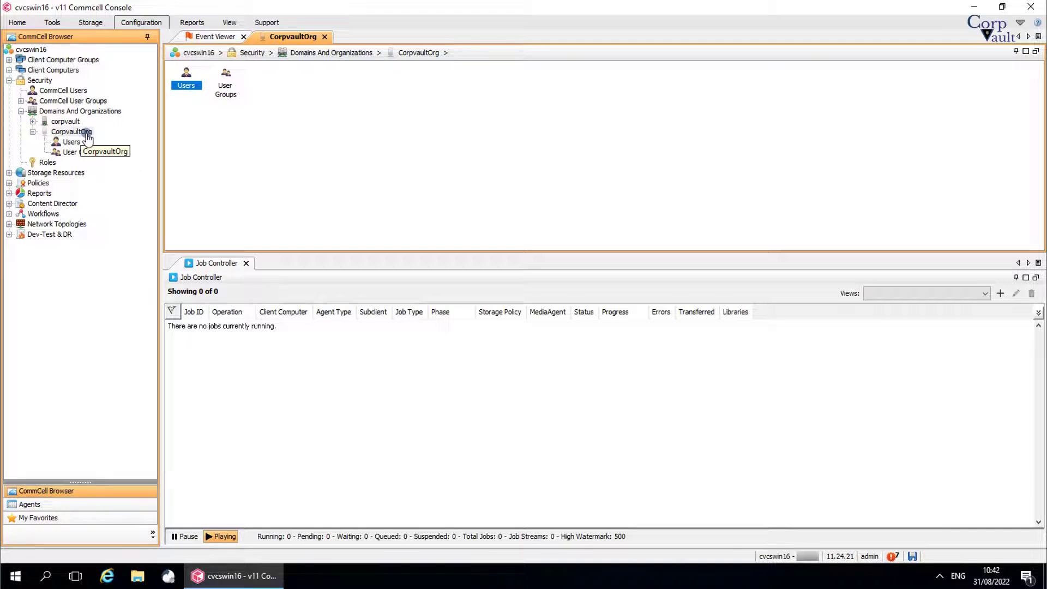
Step: Activate CorpvaultOrg again and expand its node in the tree
right_click(87, 137)
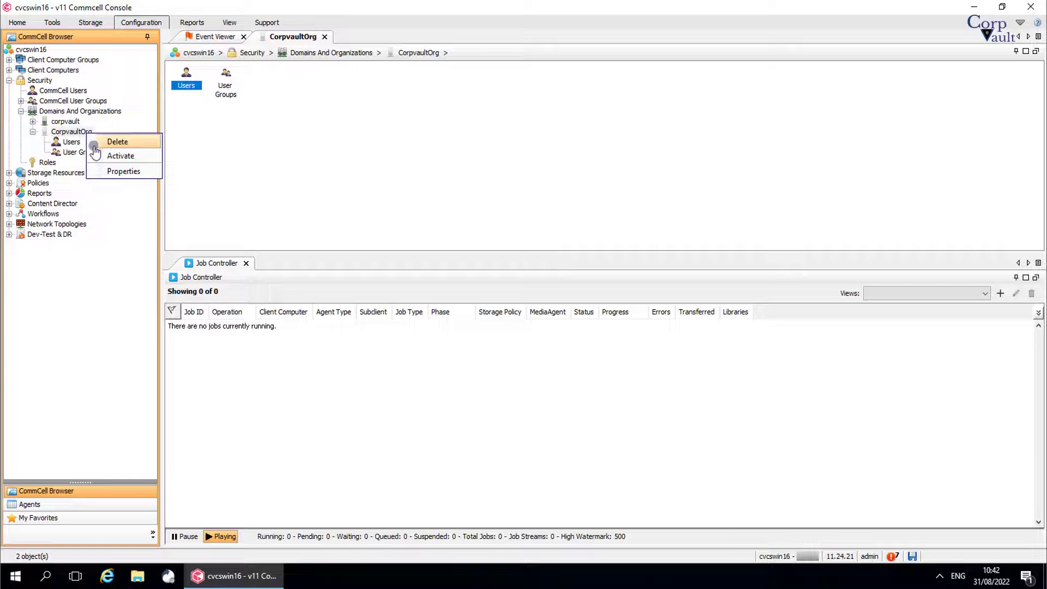
click(119, 155)
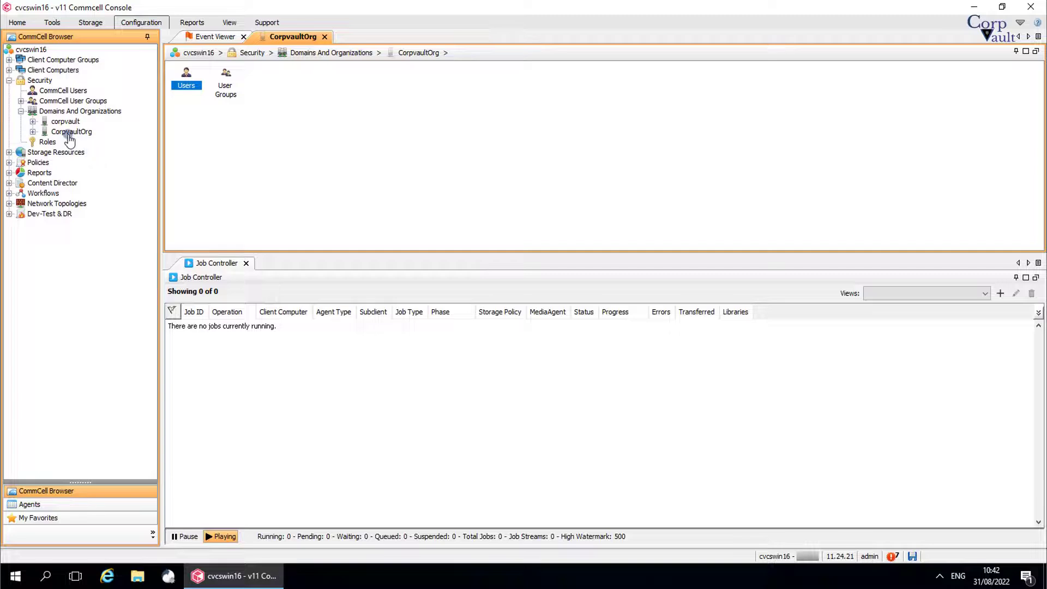
double_click(70, 132)
right_click(83, 141)
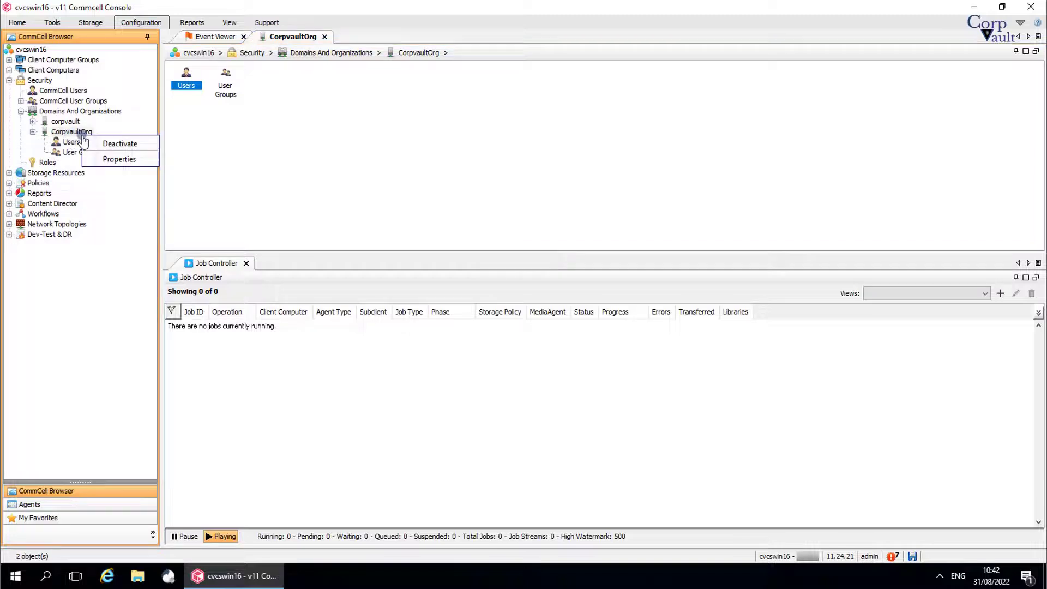
click(93, 159)
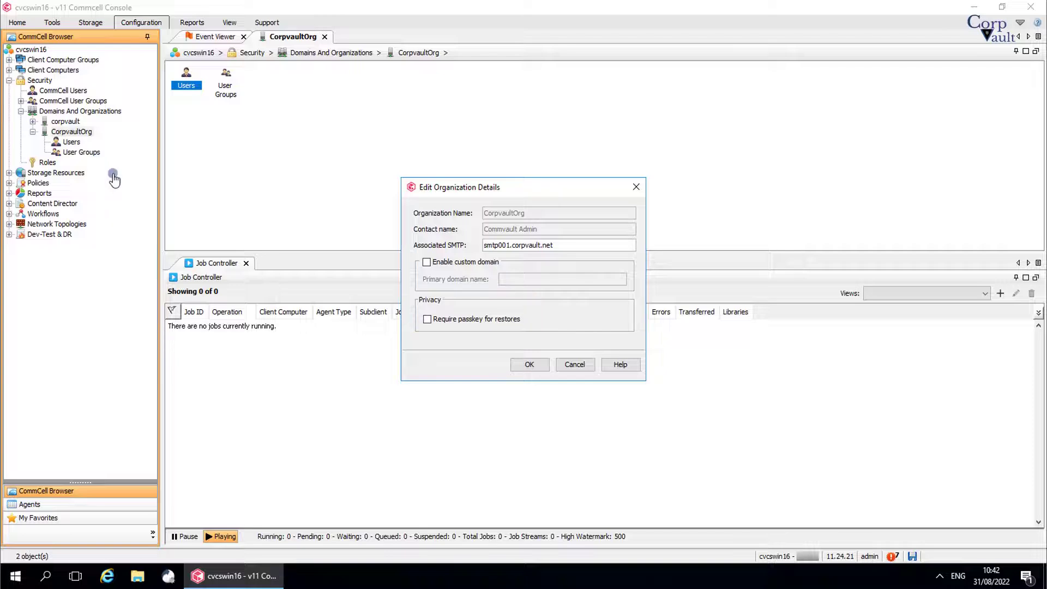
click(557, 369)
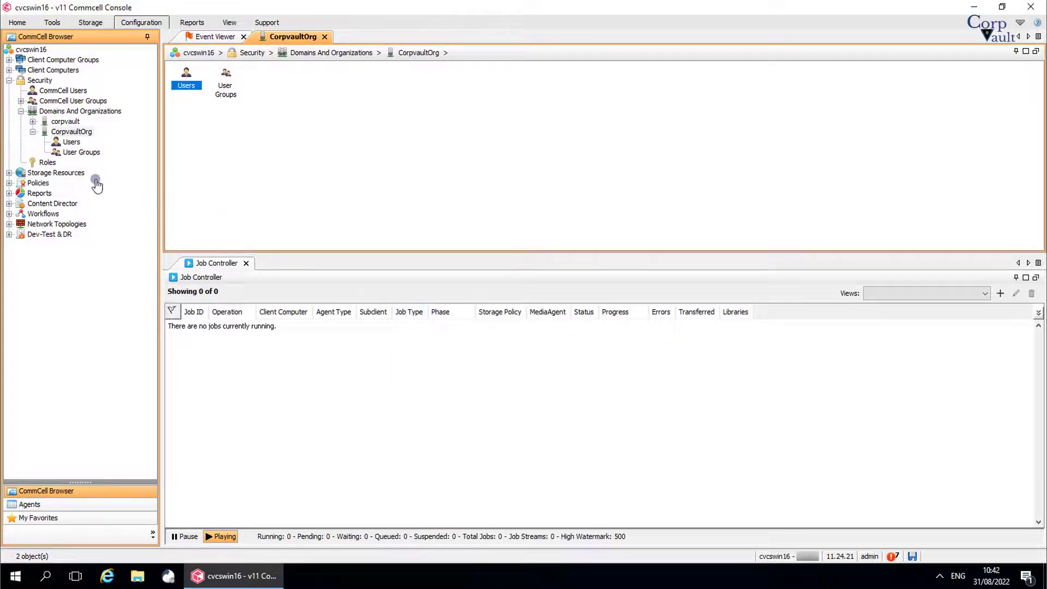
Step: List CorpvaultOrg's users and cancel a New User form without adding anyone
click(72, 142)
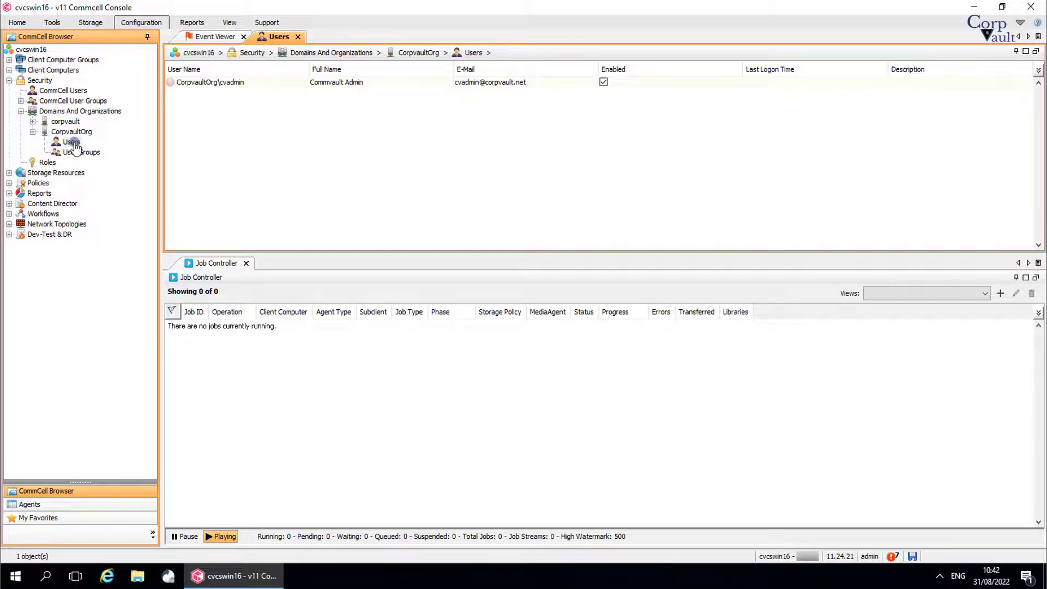
right_click(75, 145)
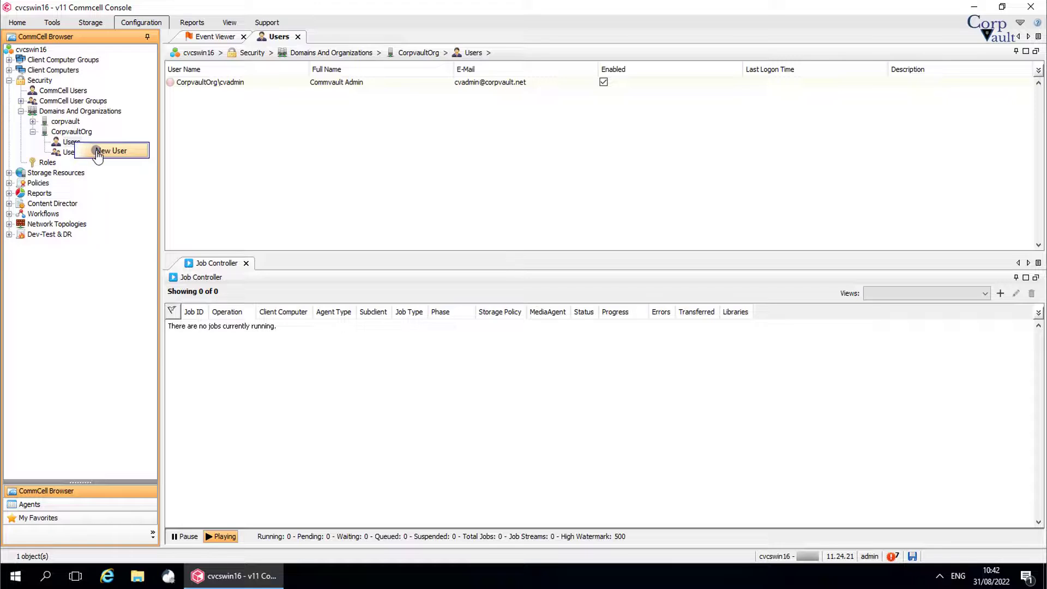
click(96, 155)
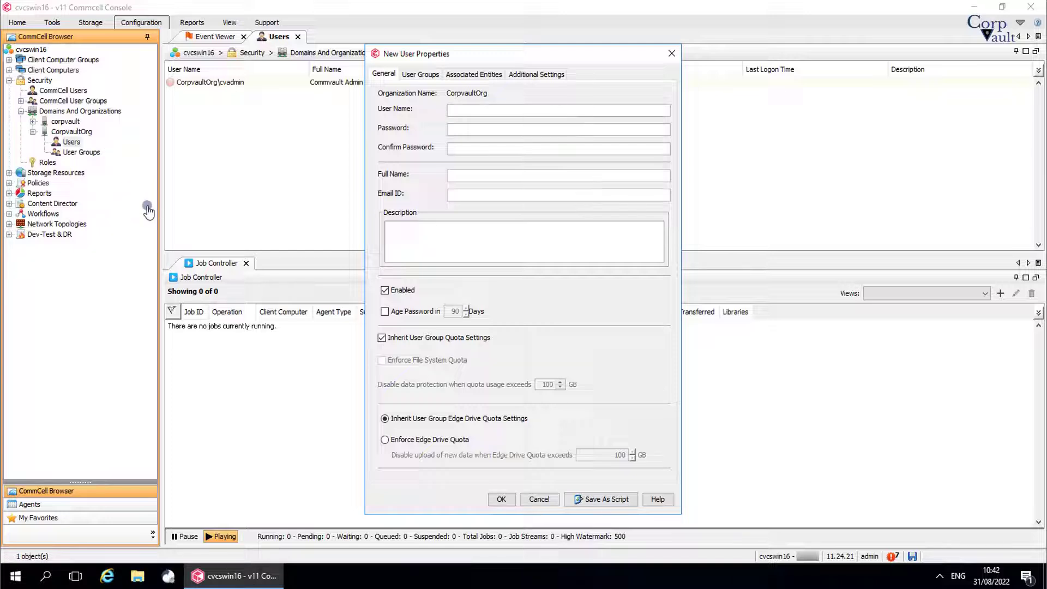
click(537, 499)
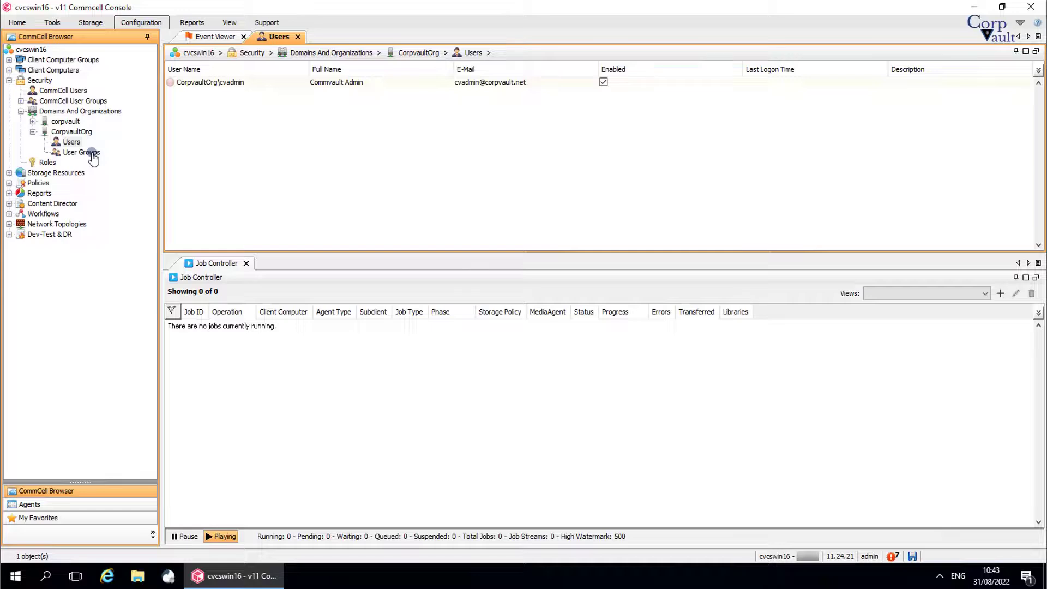
Step: Show CorpvaultOrg's User Groups and cancel a New User Group form without adding one
click(92, 156)
right_click(90, 155)
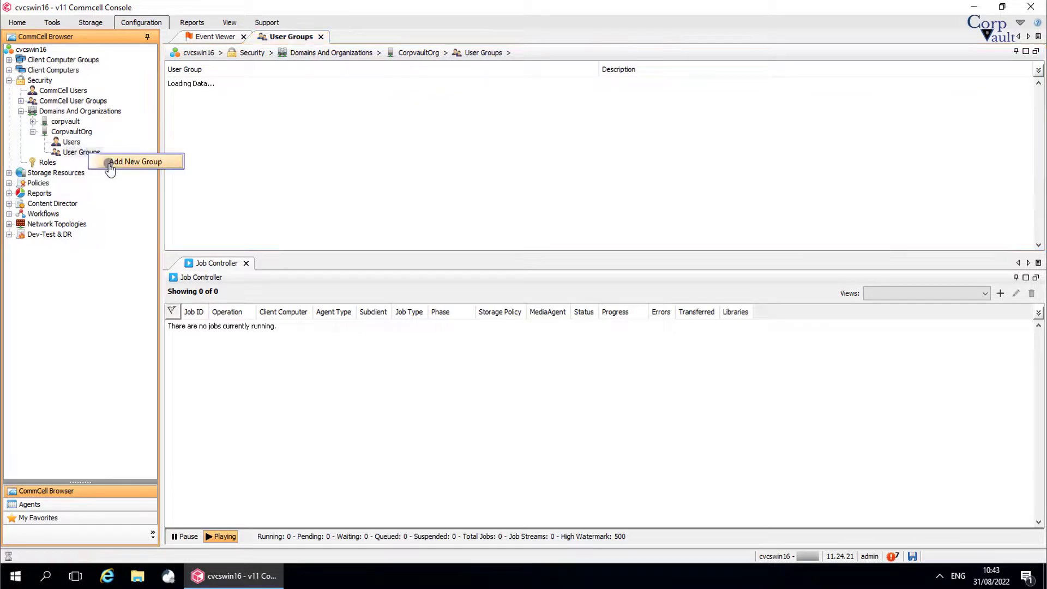
click(109, 163)
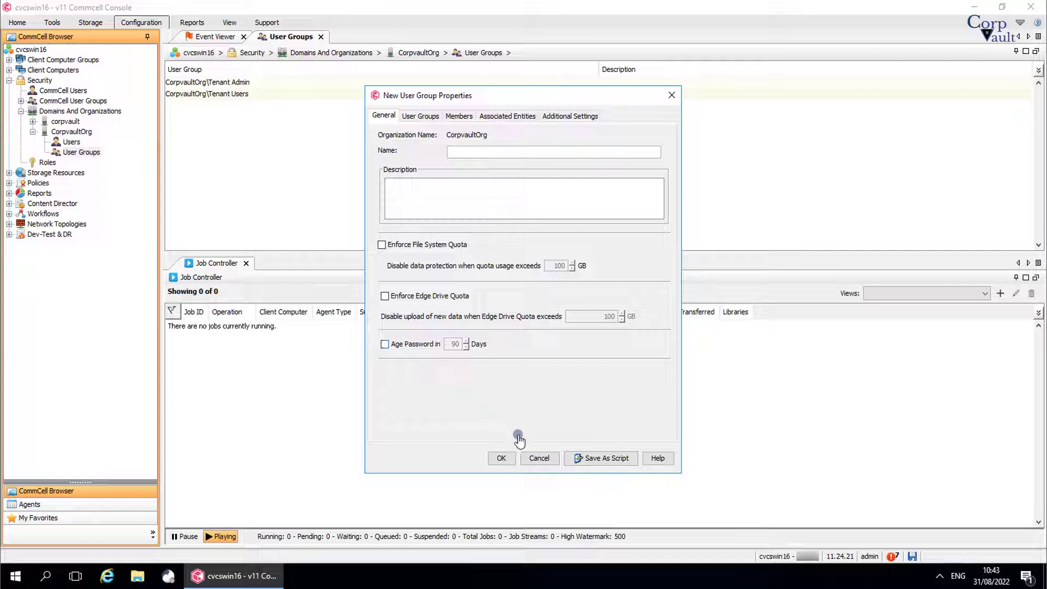
click(535, 458)
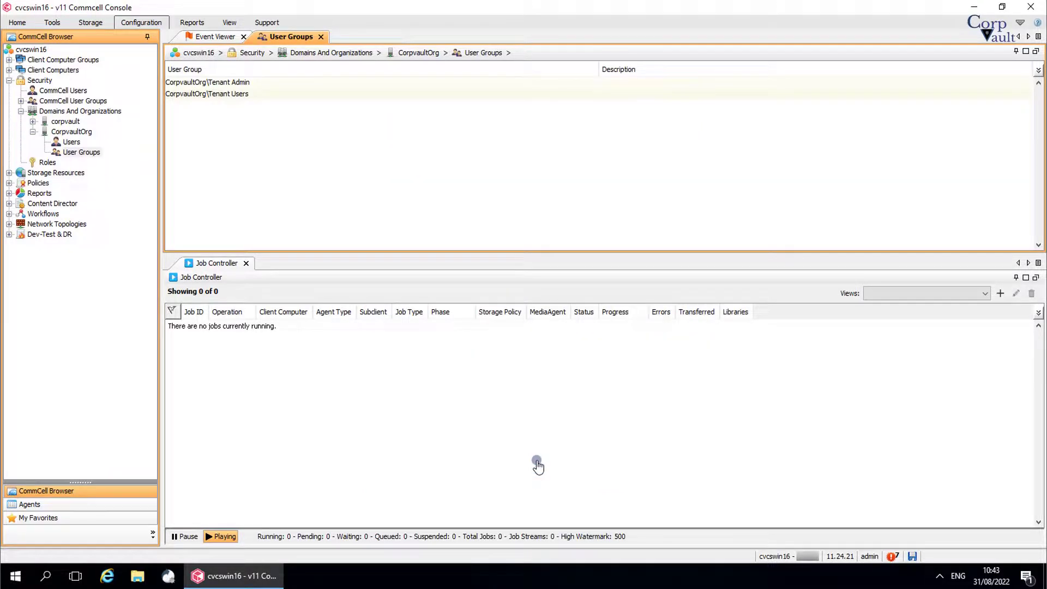
Step: Select the Tenant Admin and Tenant Users groups, then expand Client Computer Groups
click(262, 83)
click(269, 96)
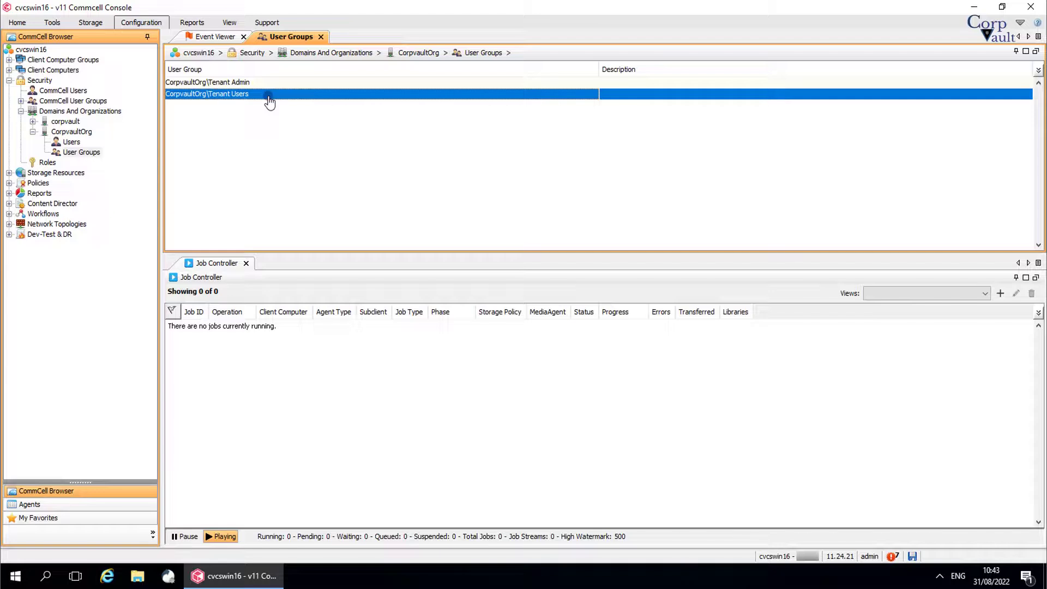
click(281, 84)
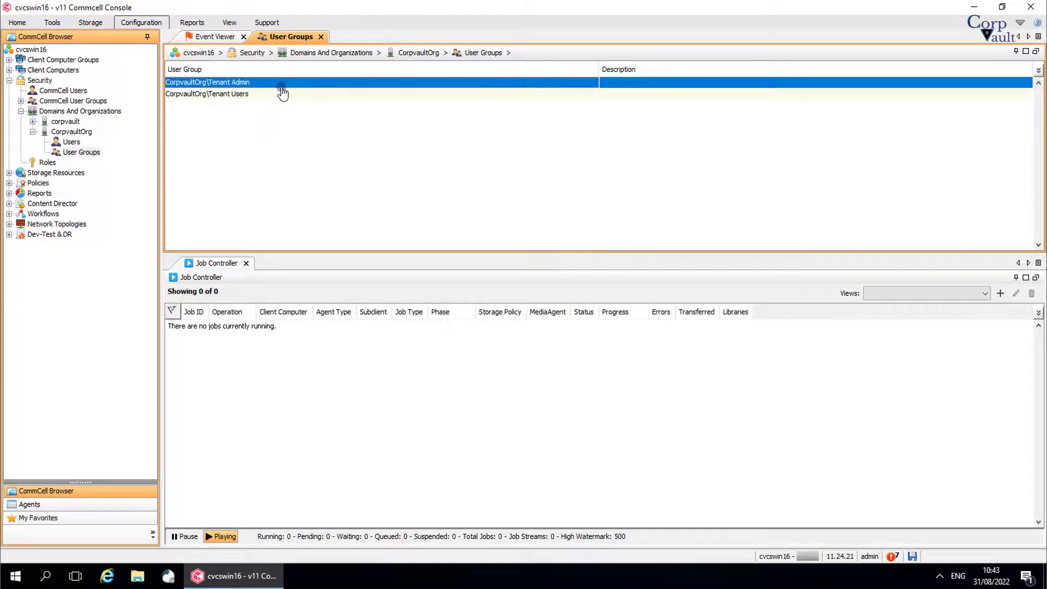
click(8, 59)
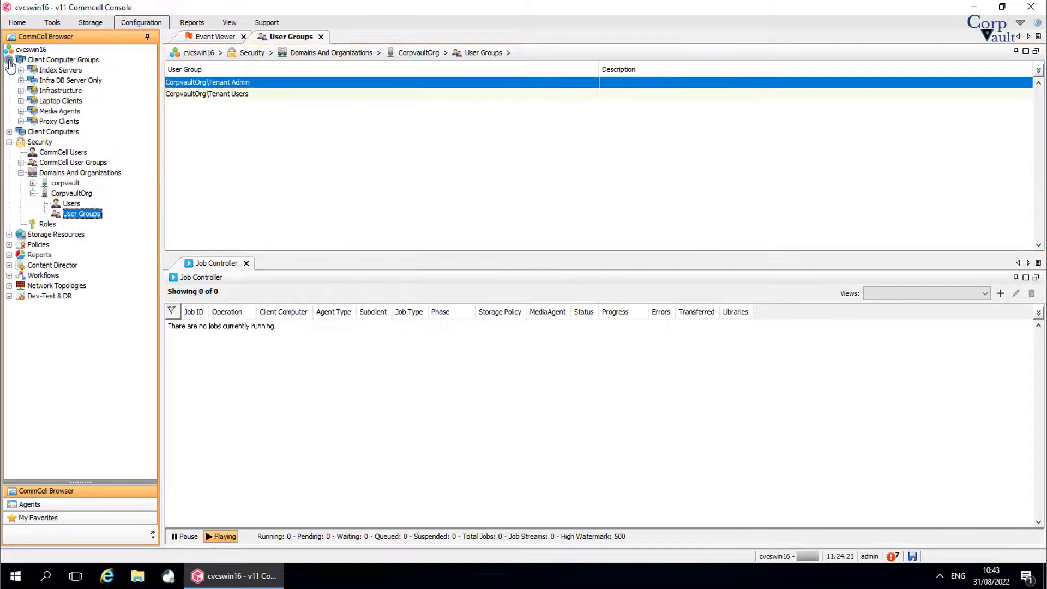
Step: Refresh Client Computer Groups, check the empty CorpvaultOrg group, then list Domains And Organizations
click(57, 60)
click(230, 22)
click(90, 53)
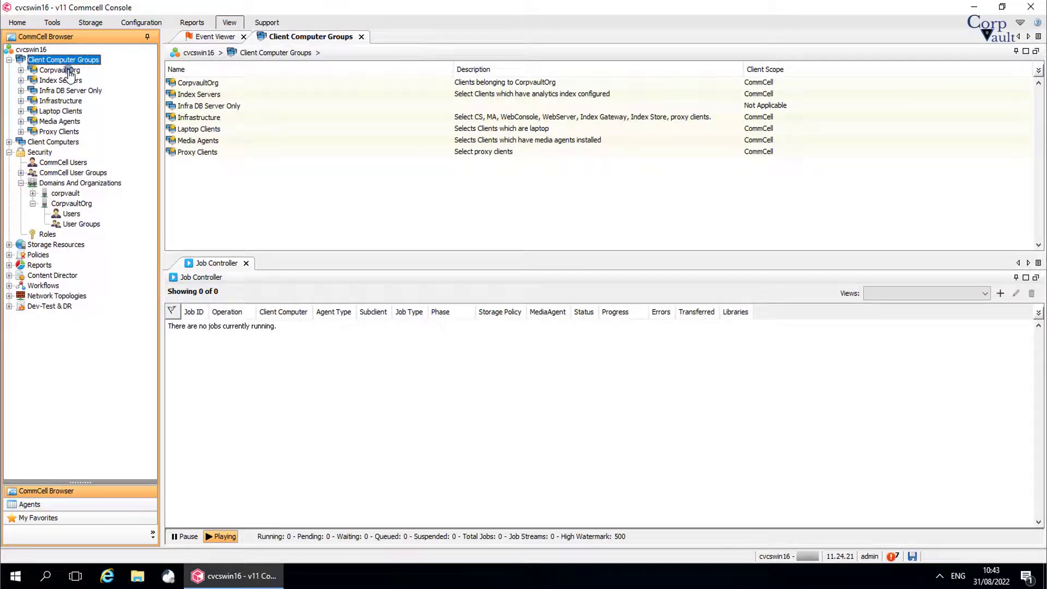
click(69, 71)
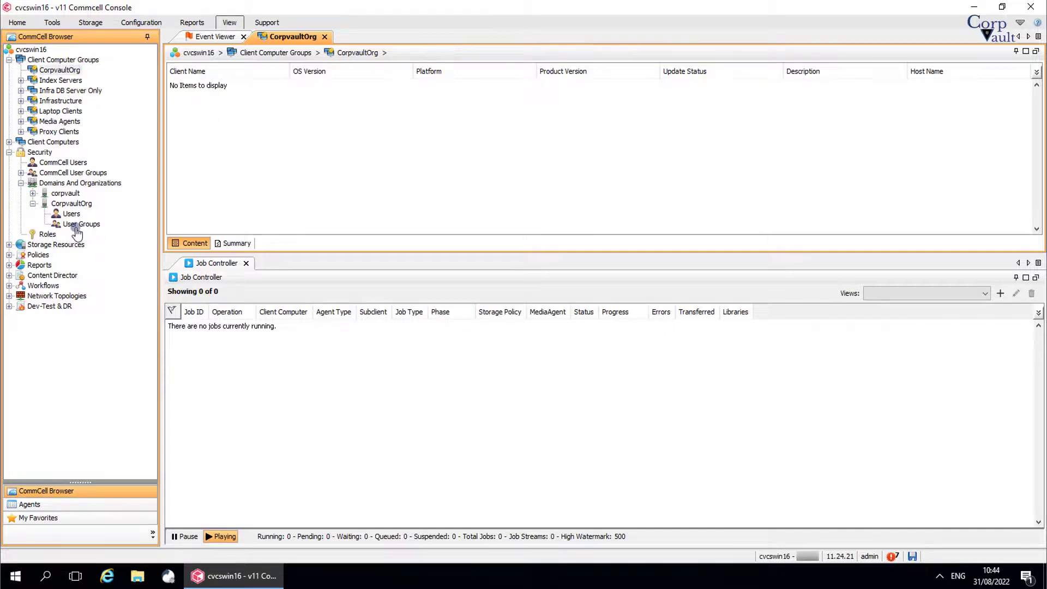
click(71, 184)
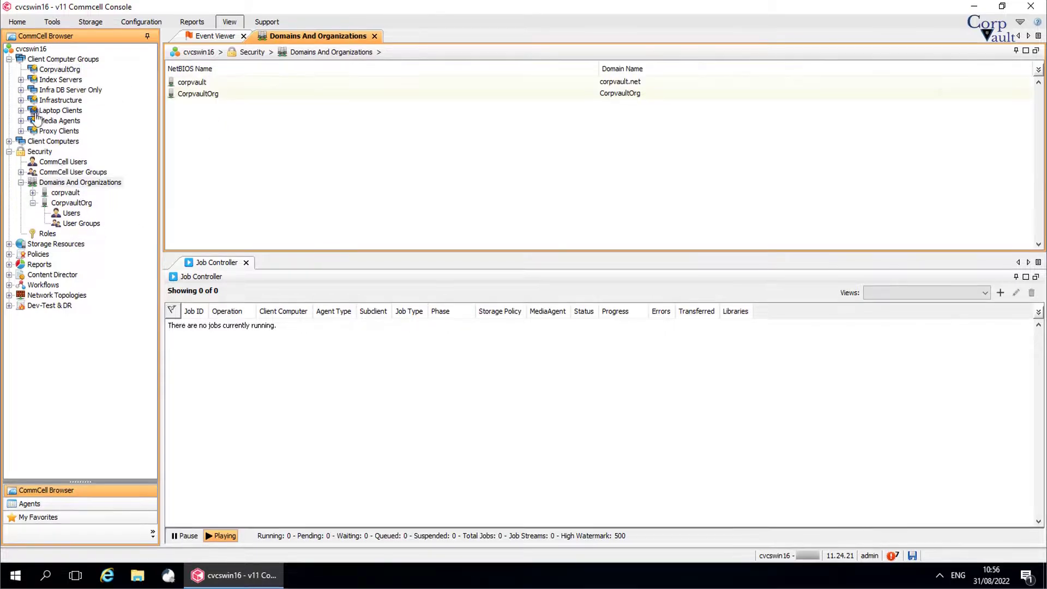
Step: Deactivate the CorpvaultOrg organization with only Disable Restore checked
click(9, 59)
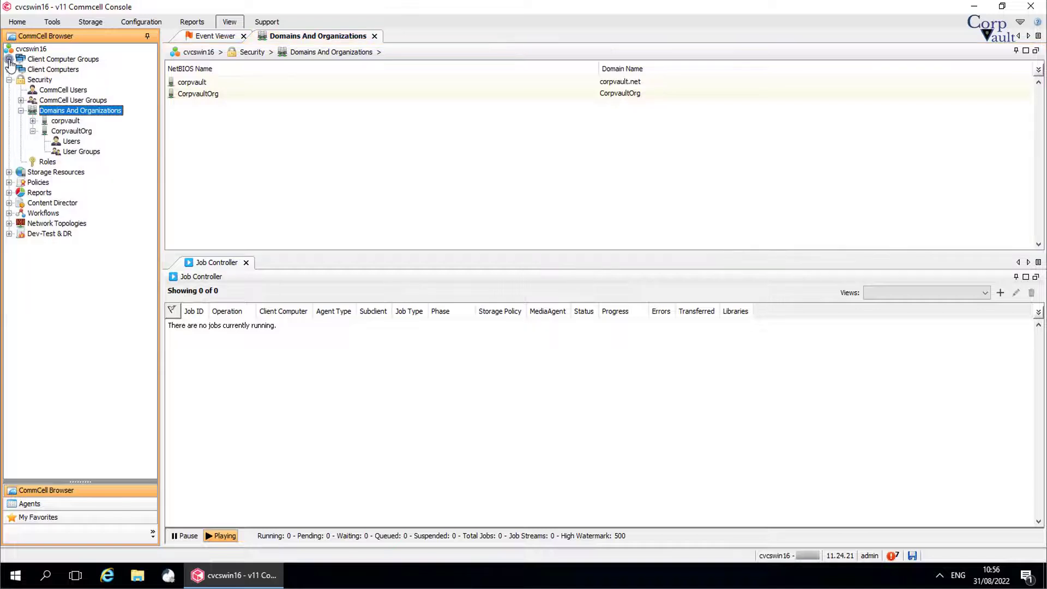
click(84, 132)
right_click(83, 132)
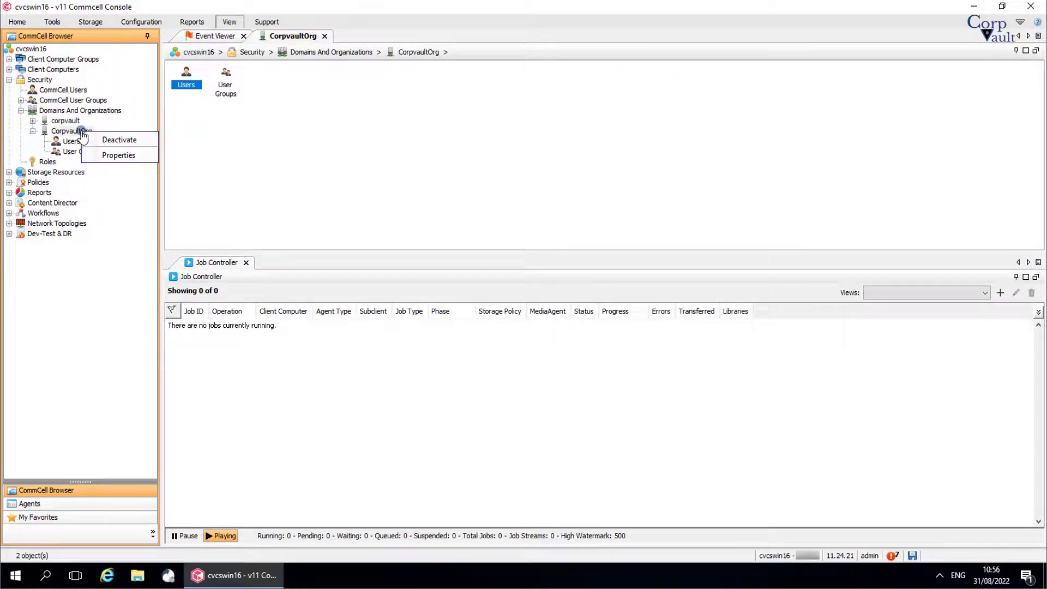
click(102, 139)
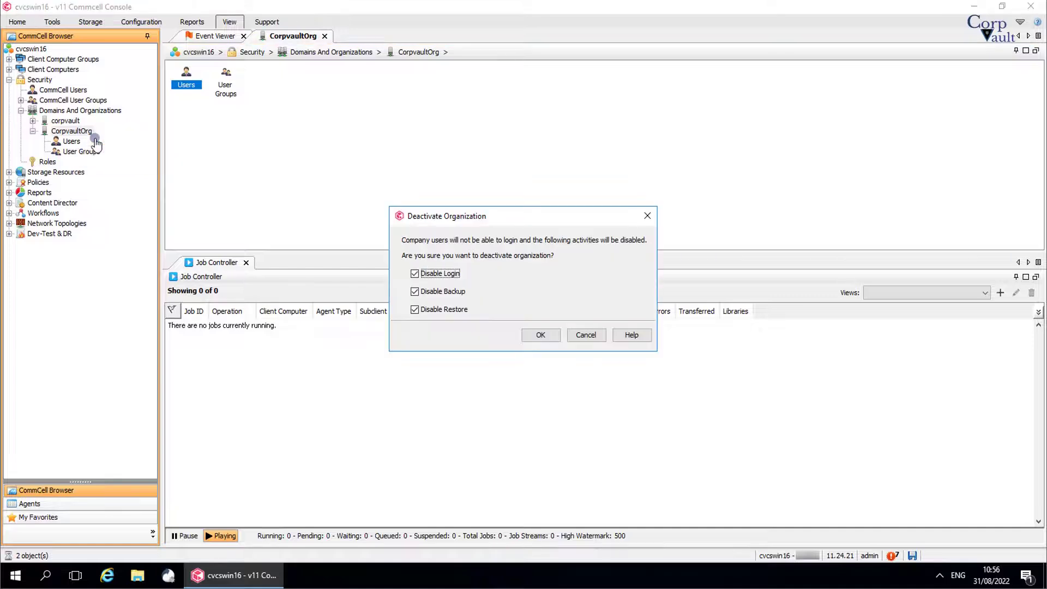
click(428, 291)
click(539, 334)
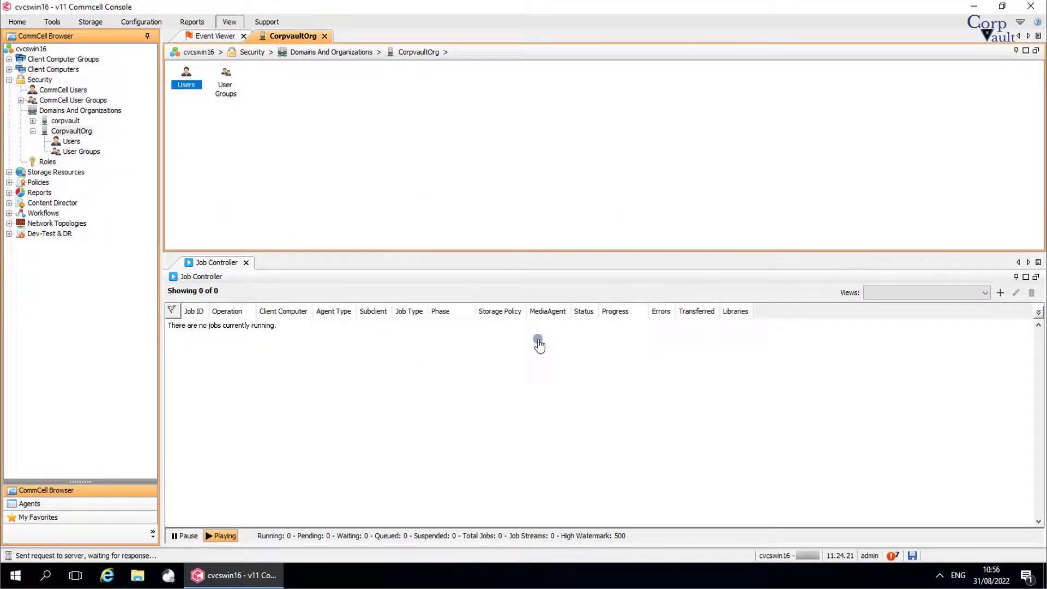
Step: Delete CorpvaultOrg and confirm its permanent deletion
right_click(83, 133)
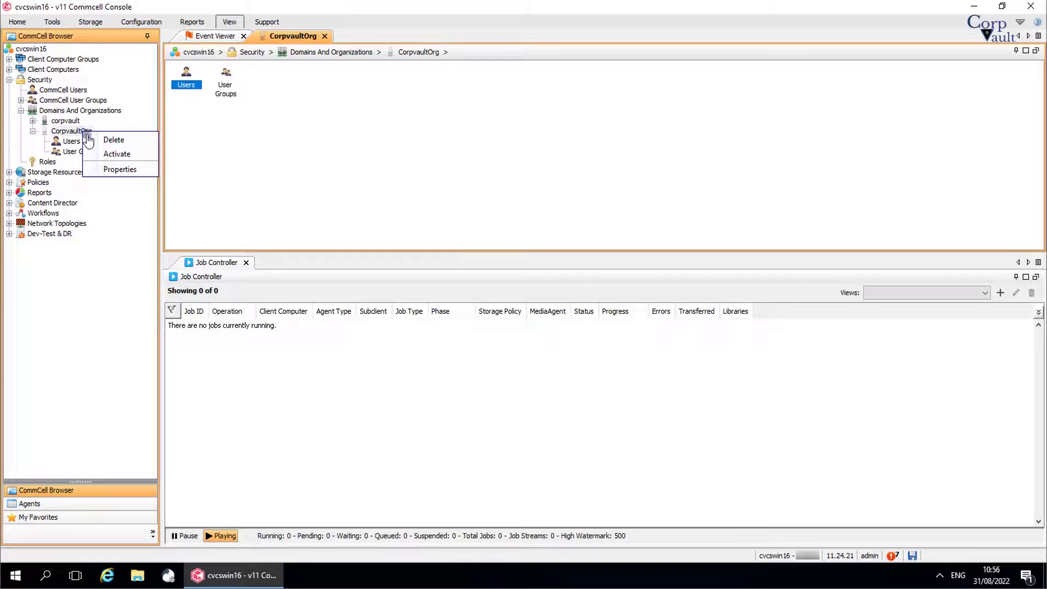
click(106, 139)
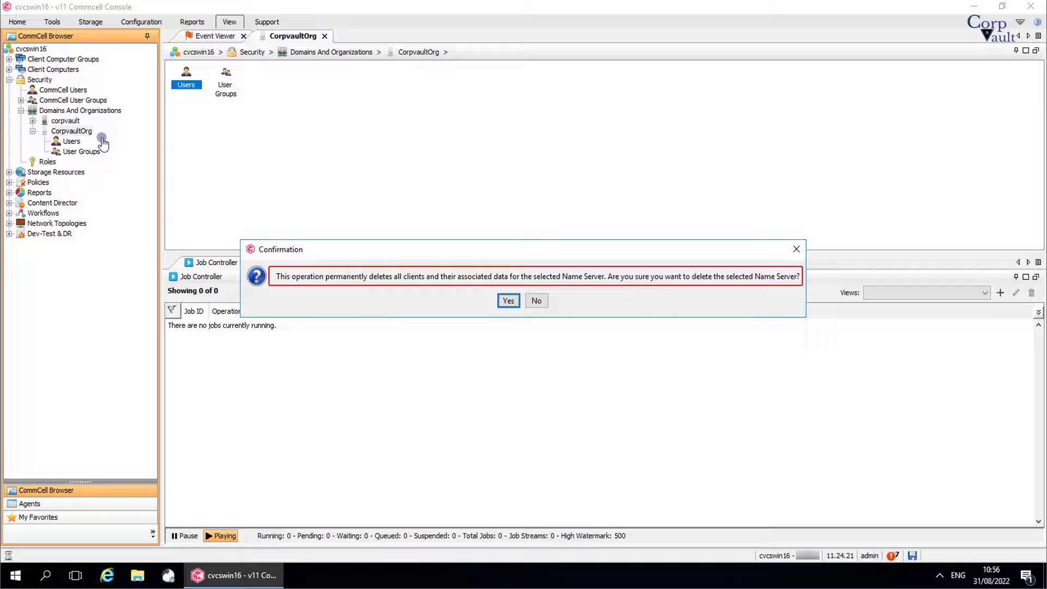
click(508, 302)
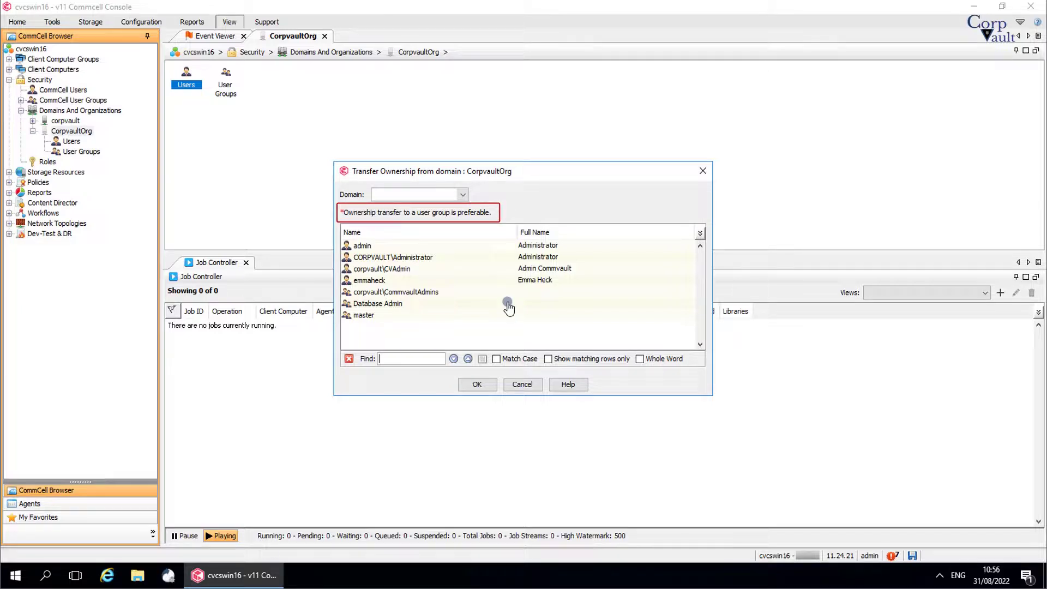
Step: Transfer CorpvaultOrg's ownership to the corpvault domain admin, then refresh Client Computer Groups
click(434, 275)
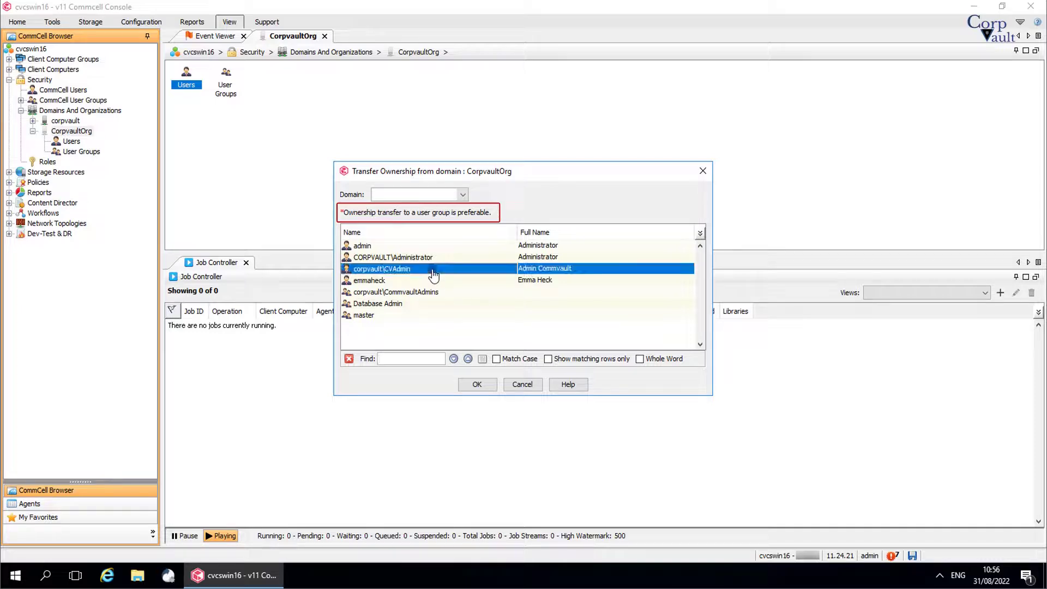
click(478, 384)
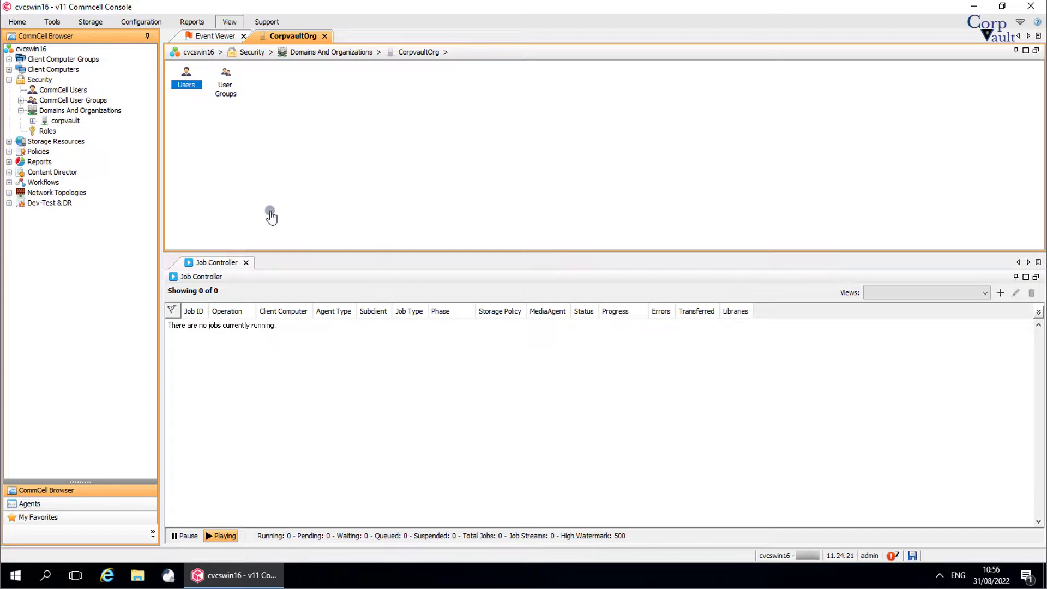
click(87, 60)
click(229, 21)
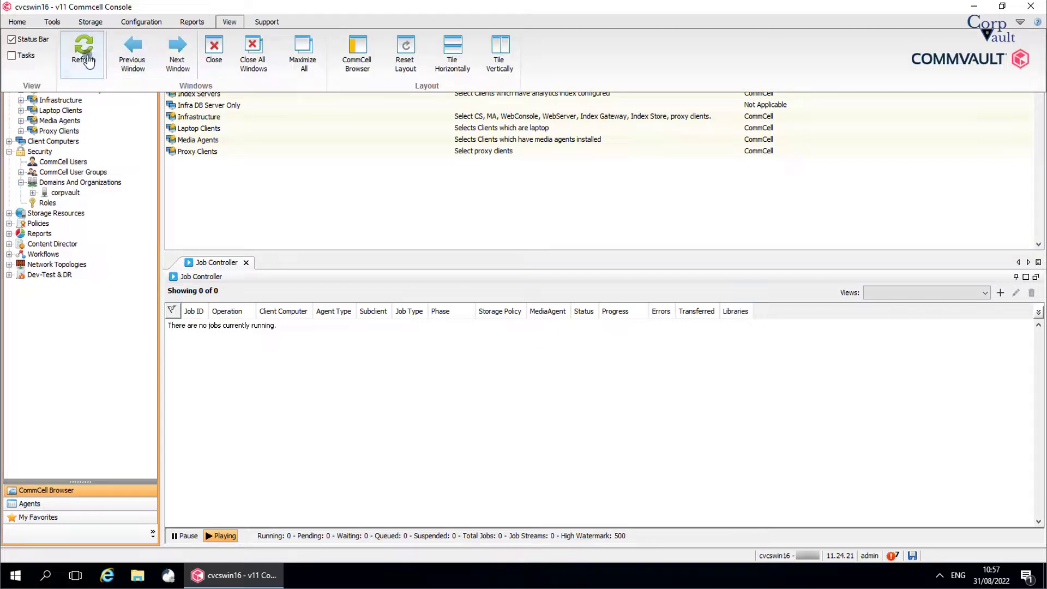
click(88, 59)
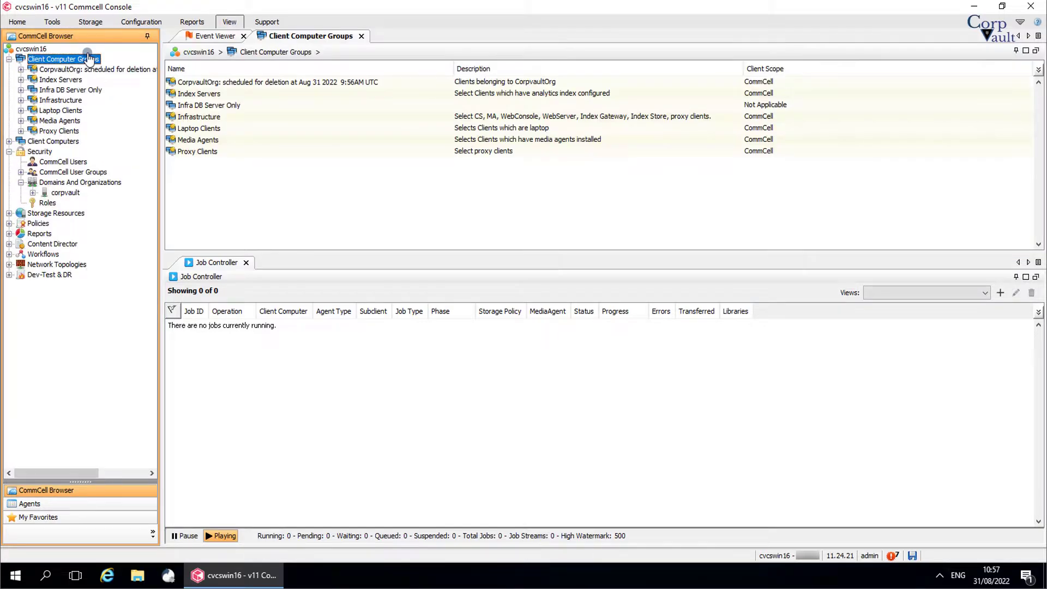